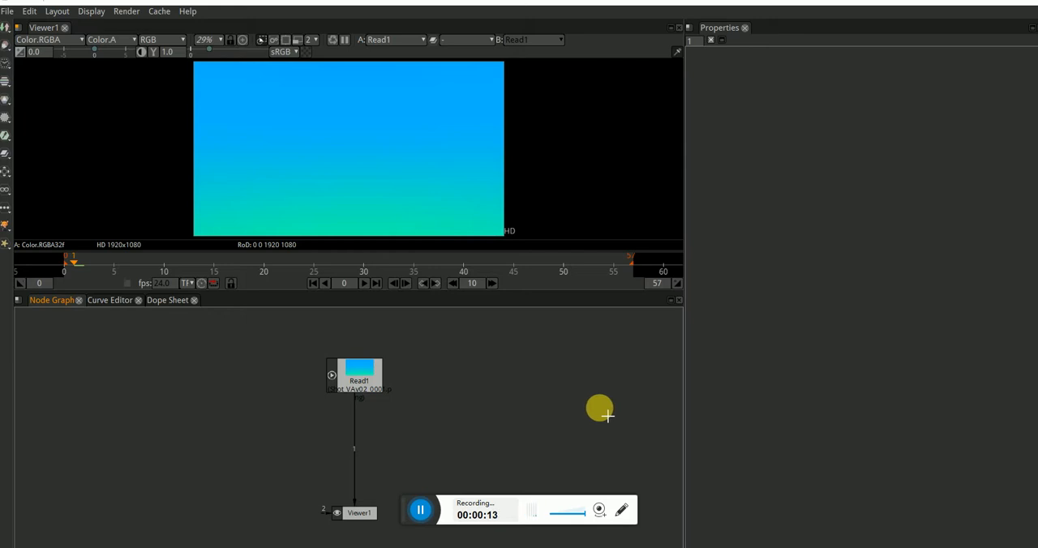
Step: Move the Read1 node up slightly and insert a G'MIC Vignette node between it and the viewer
left_click_drag(361, 381, 361, 364)
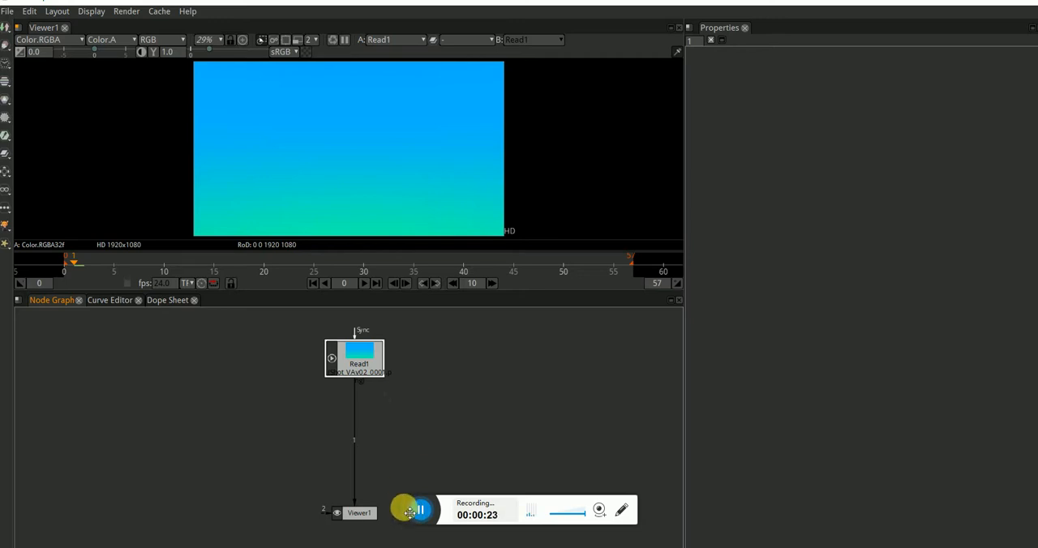
left_click_drag(406, 507, 818, 538)
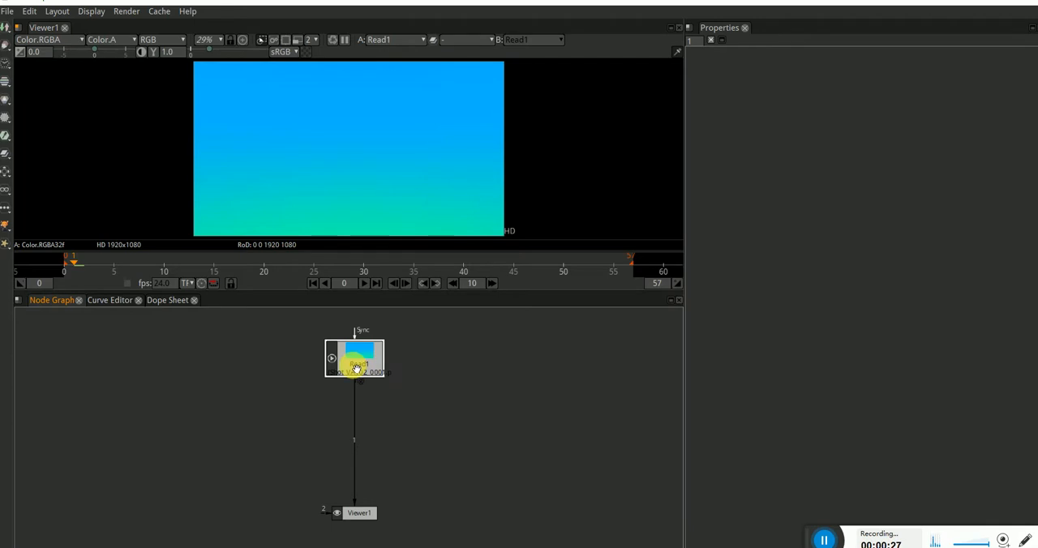
key("Tab")
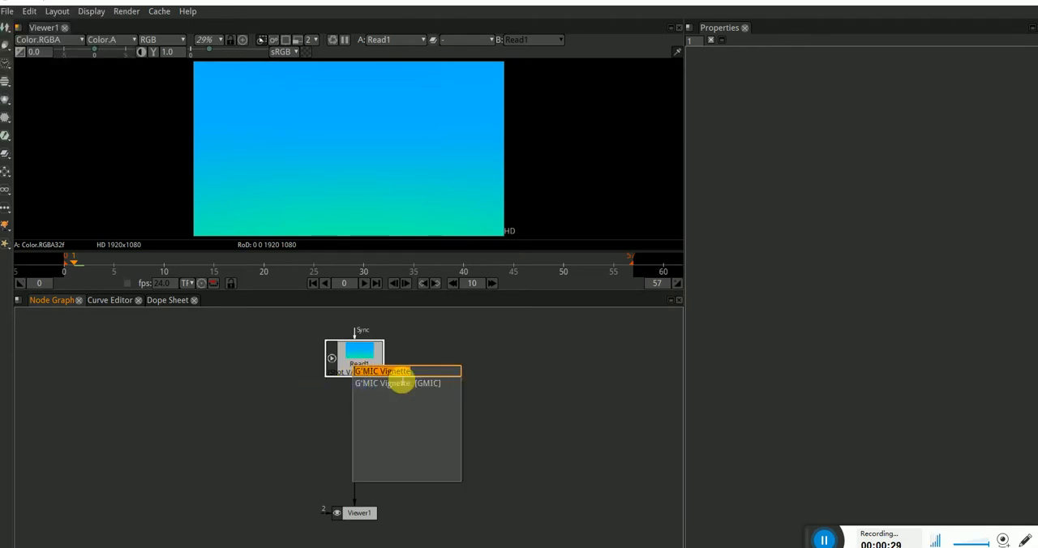
type("vign")
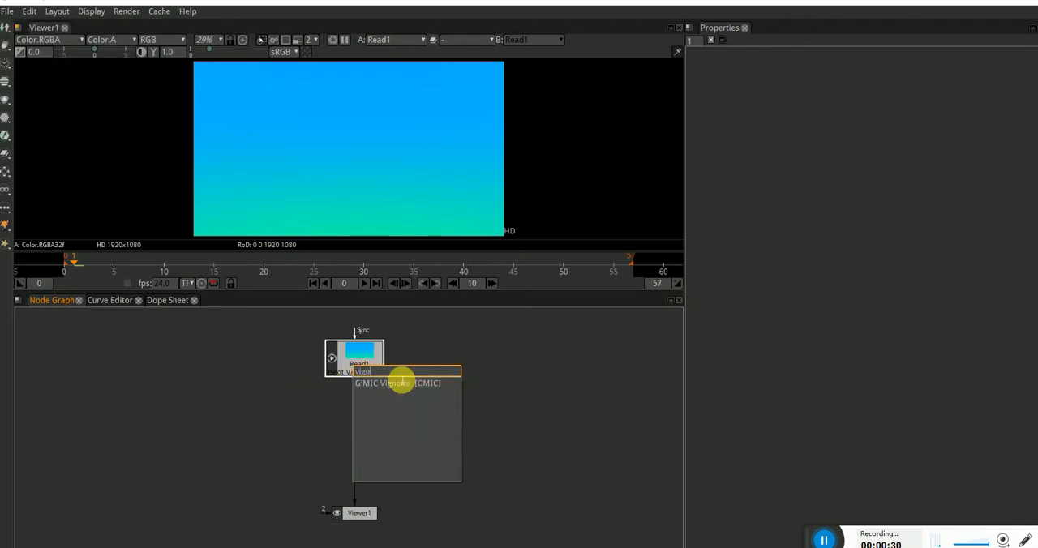
left_click(393, 384)
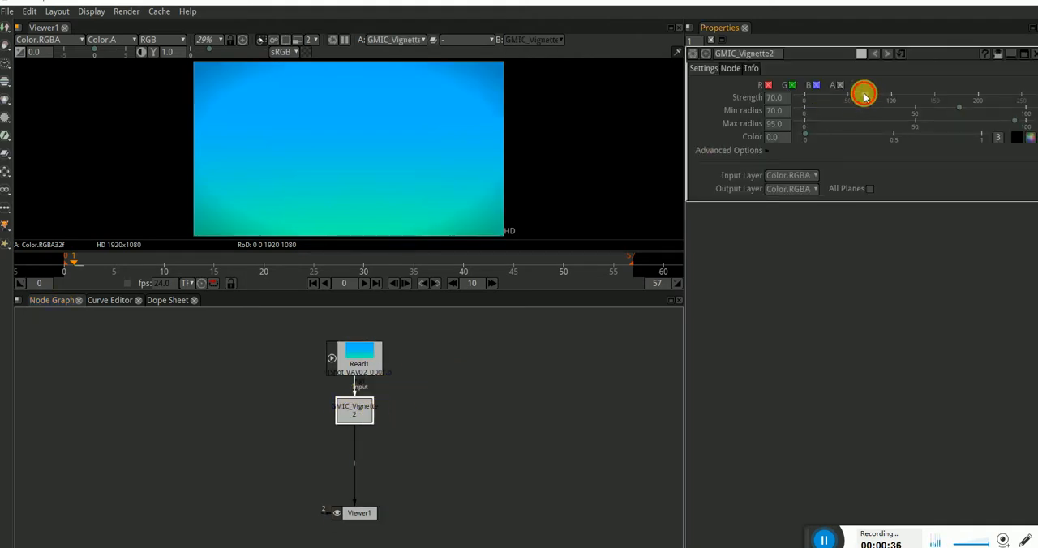
Step: Set the vignette's strength to 222.50, min radius to 85.80 and max radius to 55.90
left_click_drag(864, 95, 885, 98)
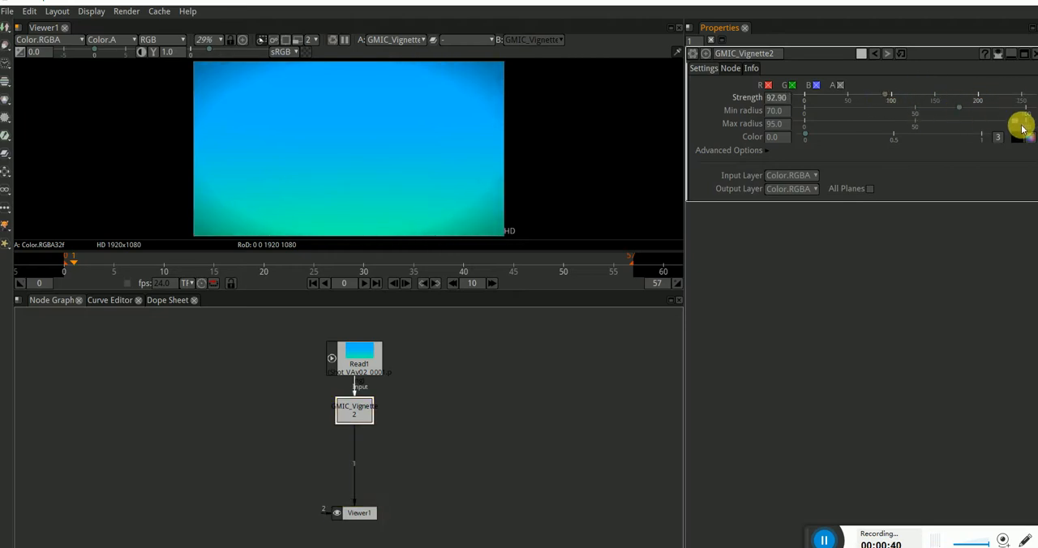
left_click_drag(1017, 122, 928, 124)
left_click_drag(887, 97, 989, 107)
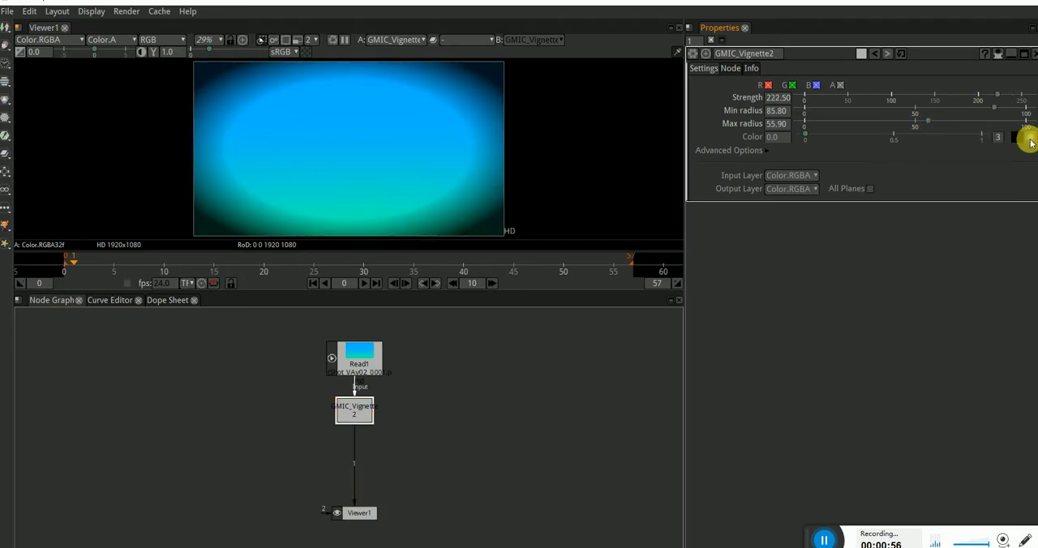
Step: Set the vignette's colour to purple with red 170, green 85 and blue 255
left_click(1030, 139)
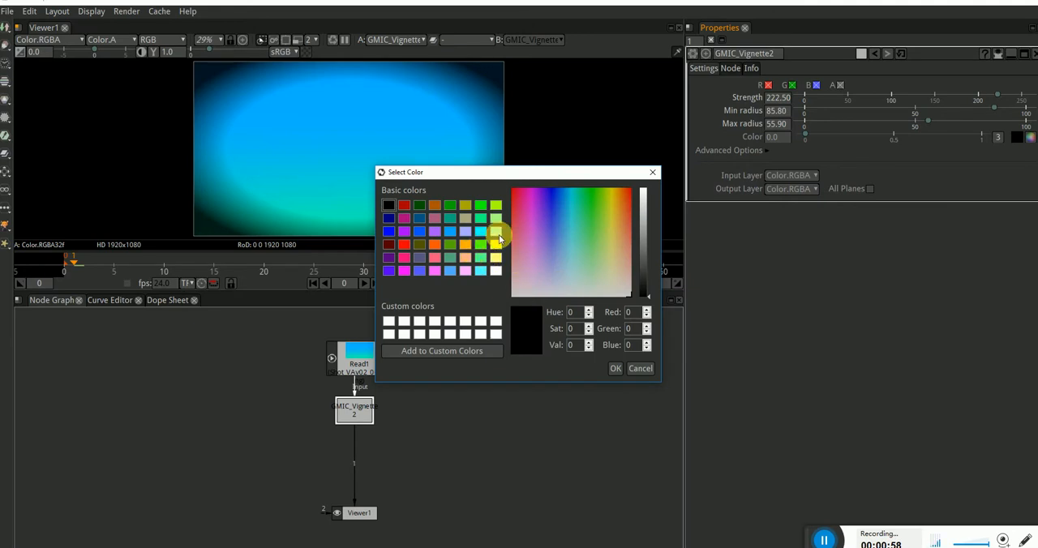
left_click(591, 213)
left_click(435, 232)
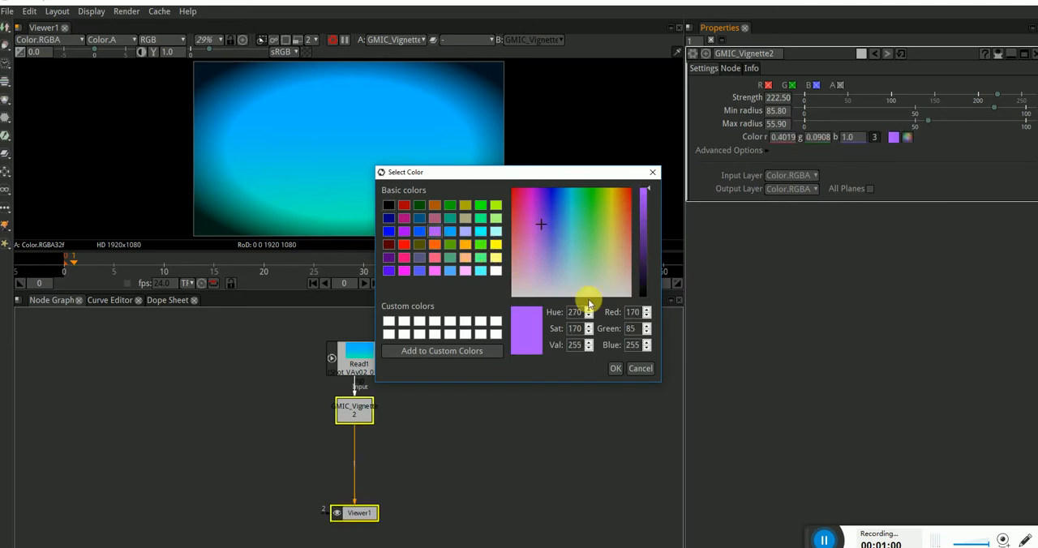
left_click(615, 368)
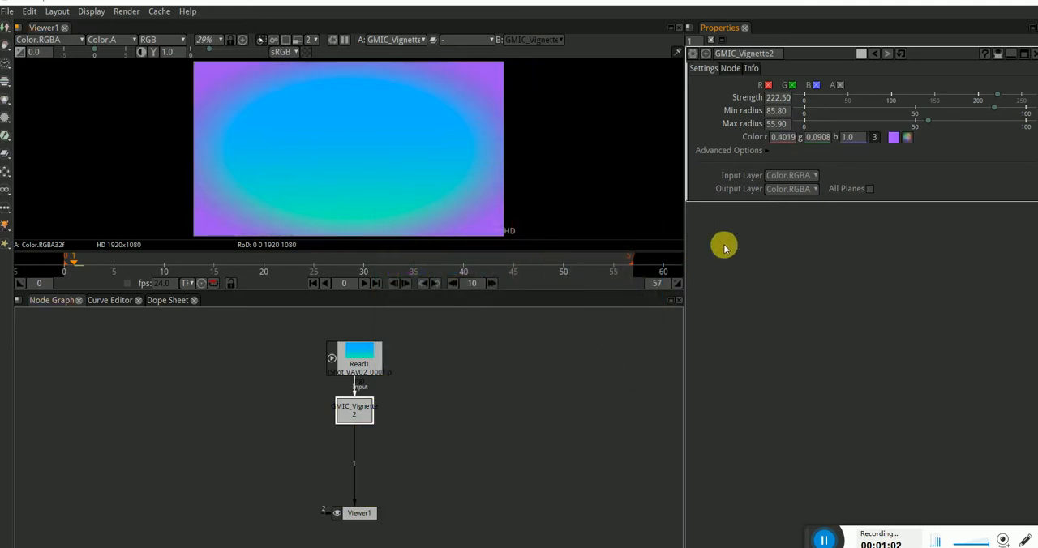
Step: Delete the G'MIC Vignette node from the node graph
left_click(354, 412)
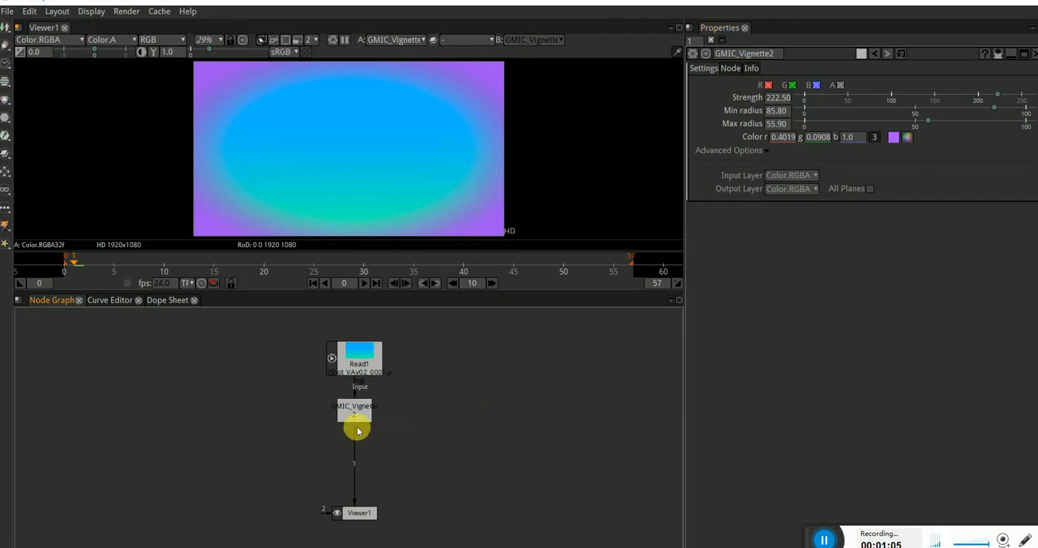
key("Delete")
Step: Insert a RotoPaint node between Read1 and the viewer, and place it a little below Read1
left_click(355, 350)
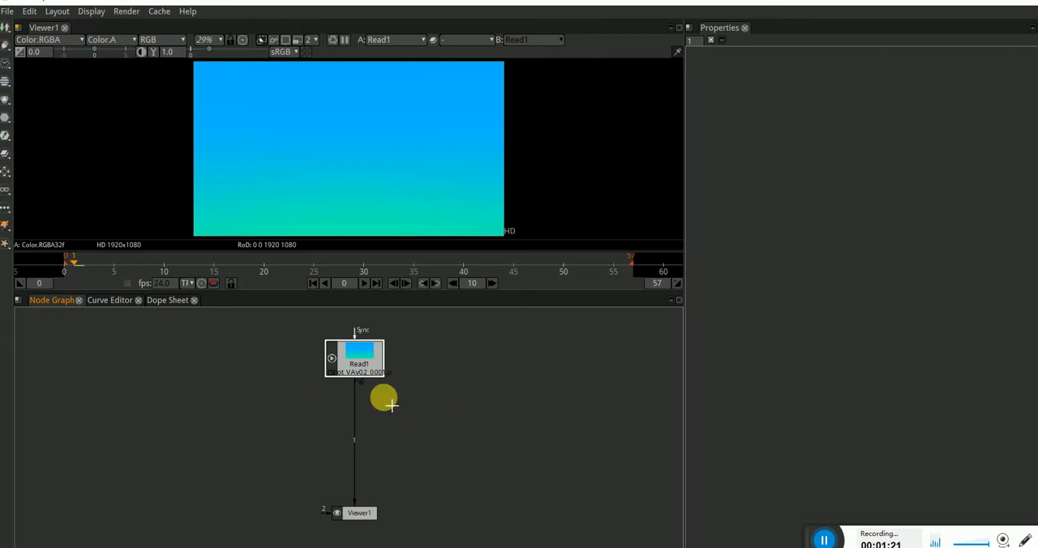
key("Tab")
type("roto")
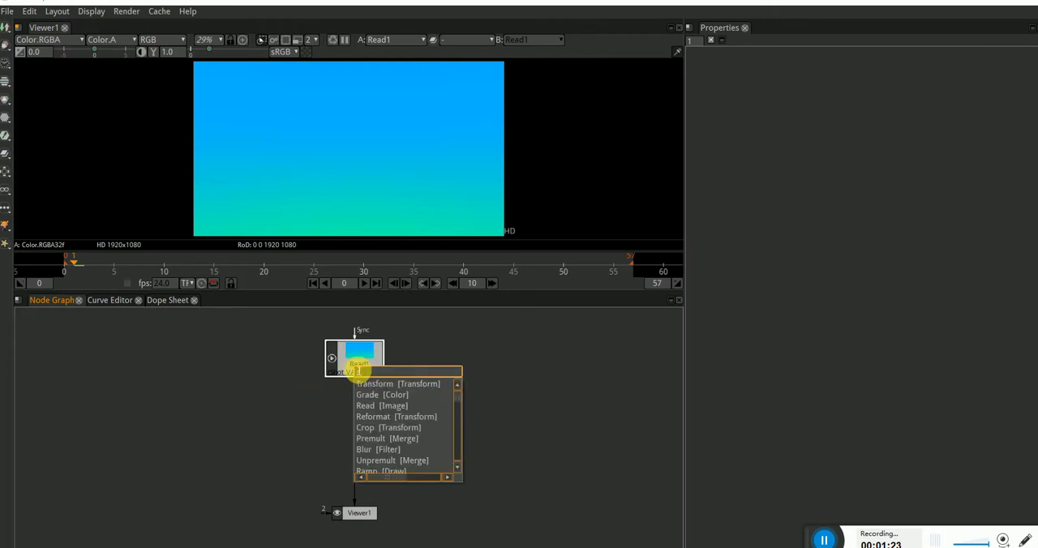
type("pa")
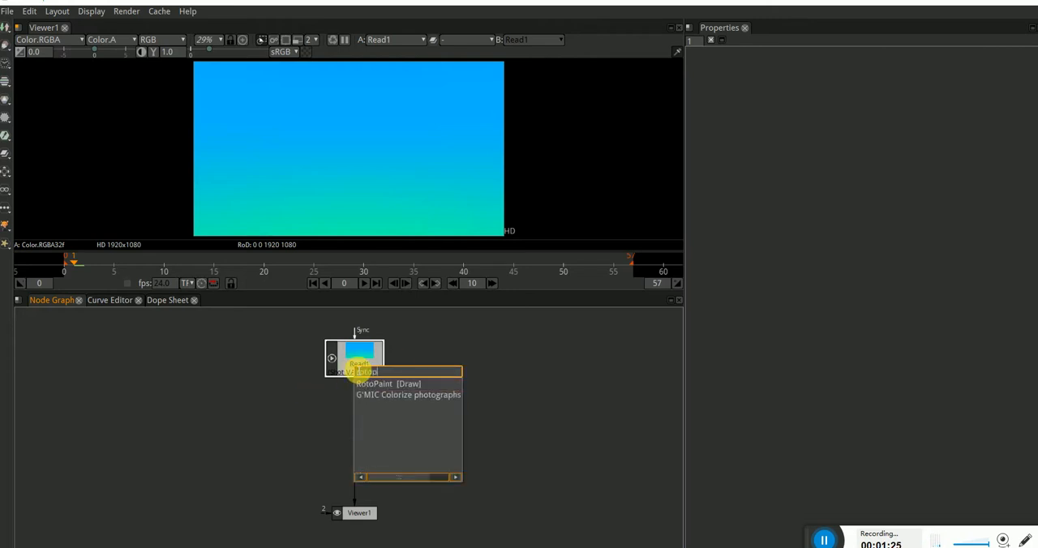
type("in")
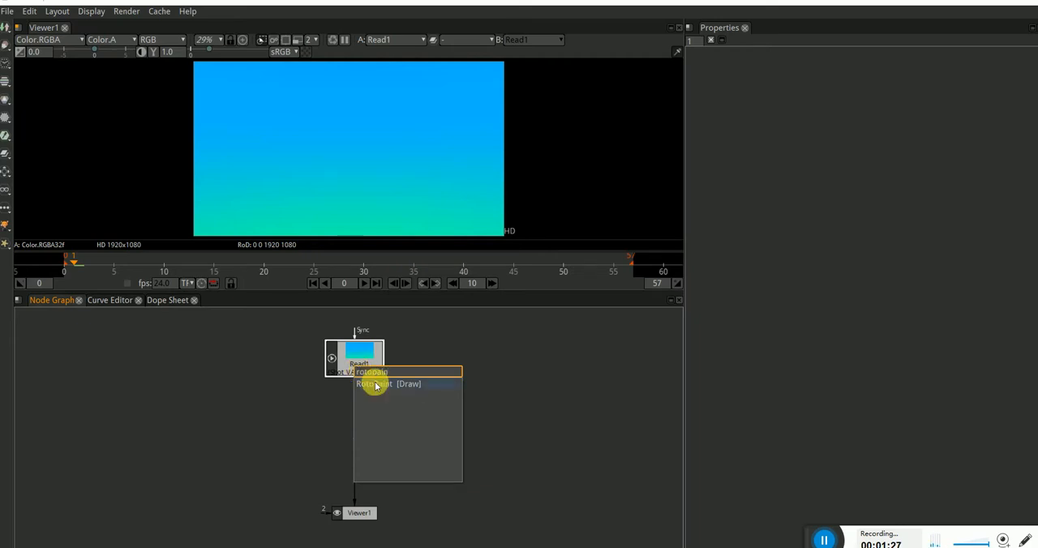
key("Return")
left_click_drag(359, 399, 366, 421)
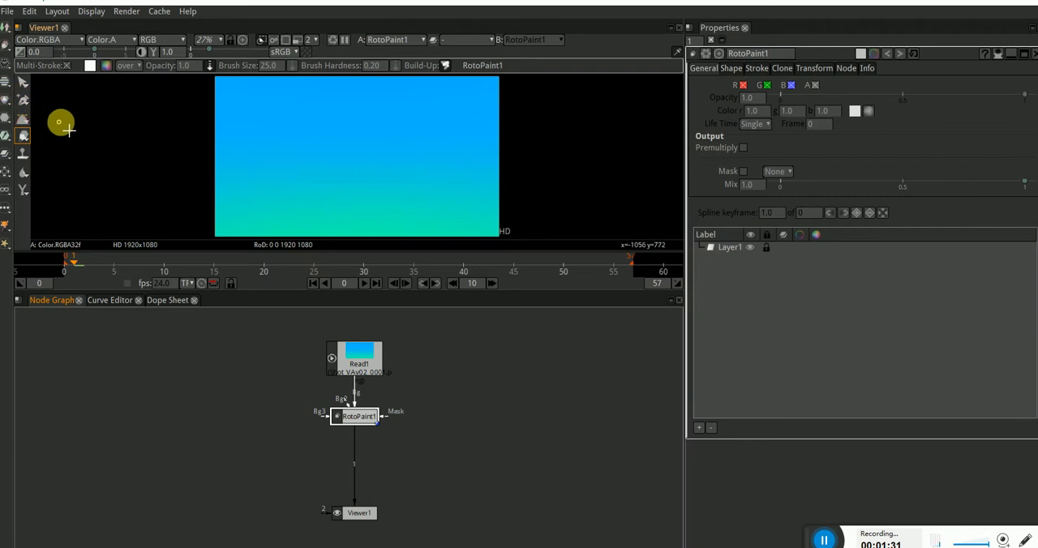
Step: Draw a large ellipse over the right and central part of the frame with the Ellipse tool
left_click(26, 123)
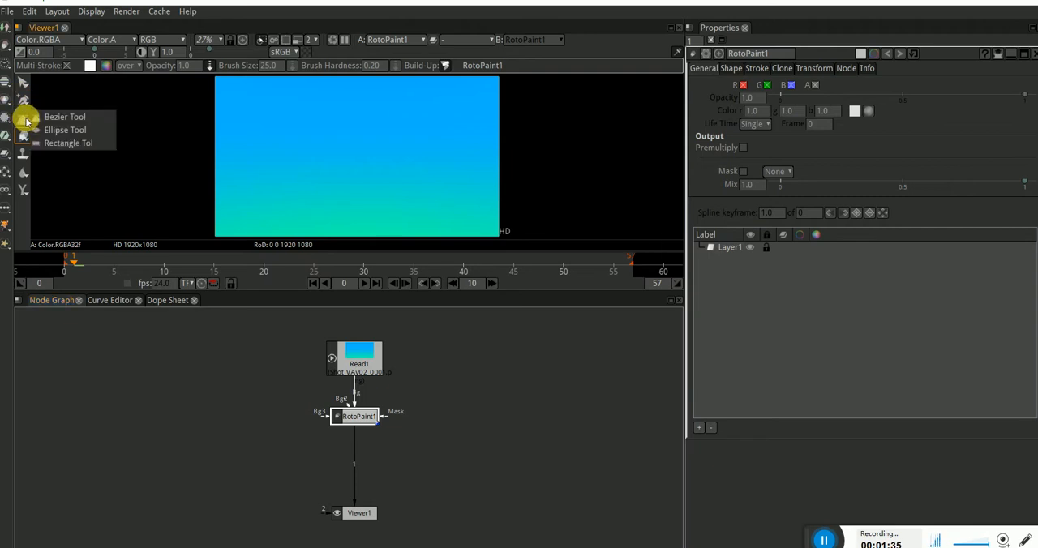
left_click(71, 132)
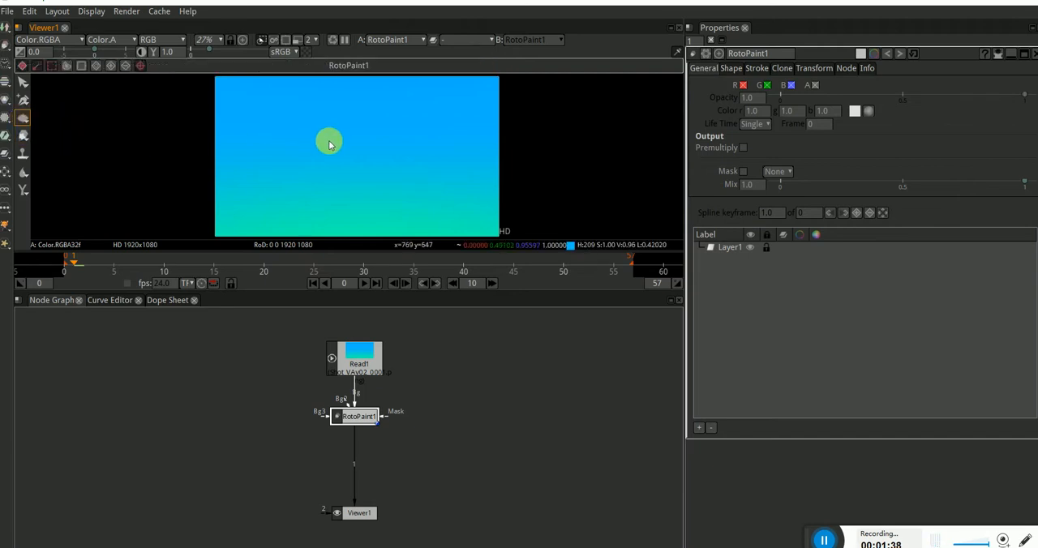
left_click_drag(291, 104, 492, 236)
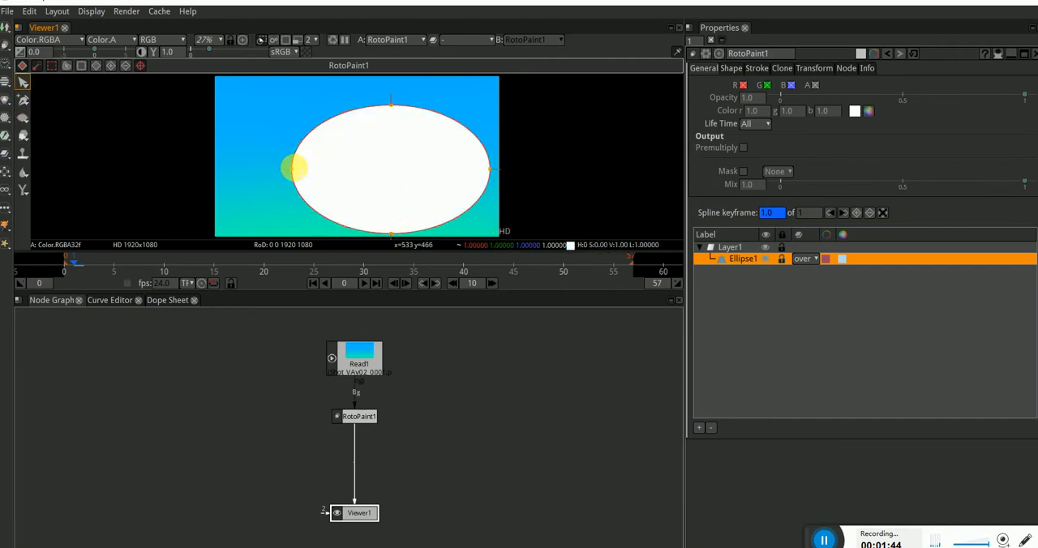
Step: Enlarge the ellipse to almost the full frame height and centre it in the image
left_click_drag(239, 84, 523, 252)
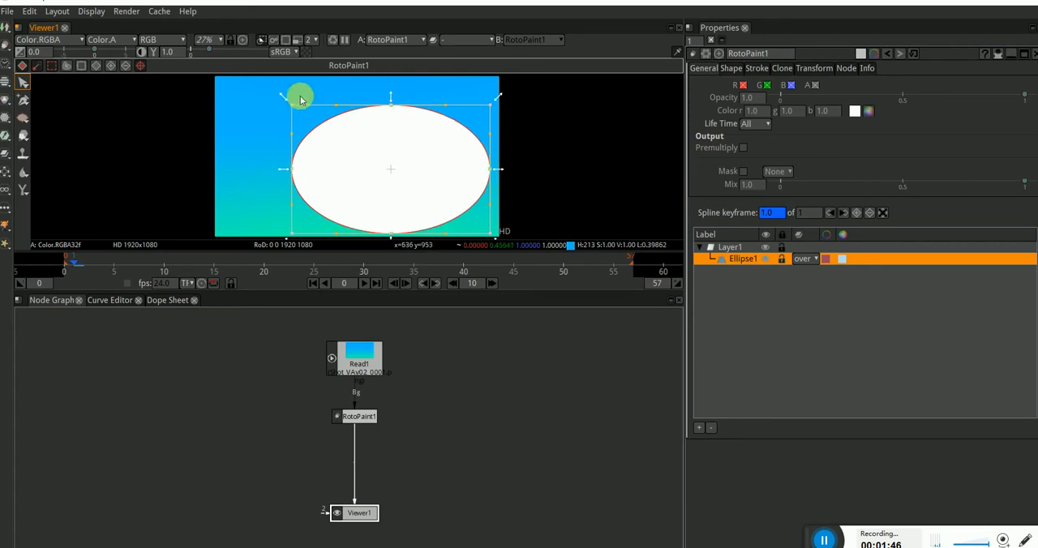
left_click_drag(286, 103, 257, 94)
left_click_drag(396, 176, 359, 165)
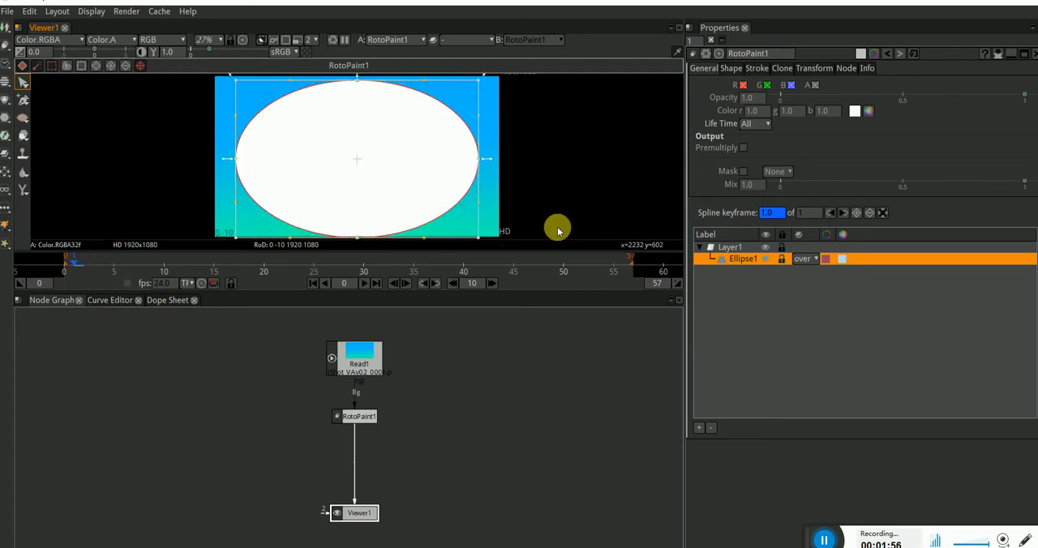
Step: Try to feather the right edge of the ellipse from its right control point
left_click(773, 214)
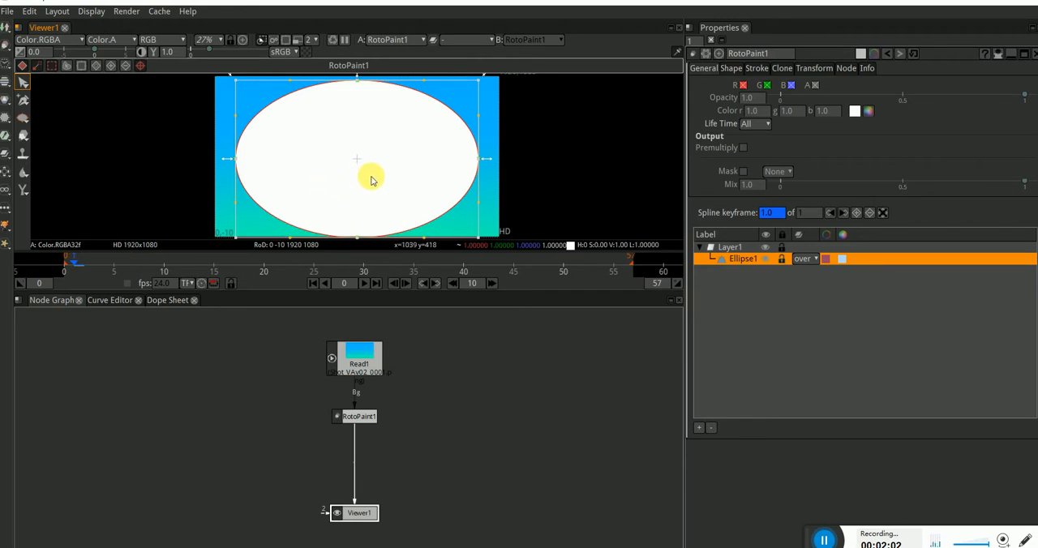
scroll(505, 173, "down", 1)
scroll(400, 173, "up", 1)
scroll(400, 174, "down", 1)
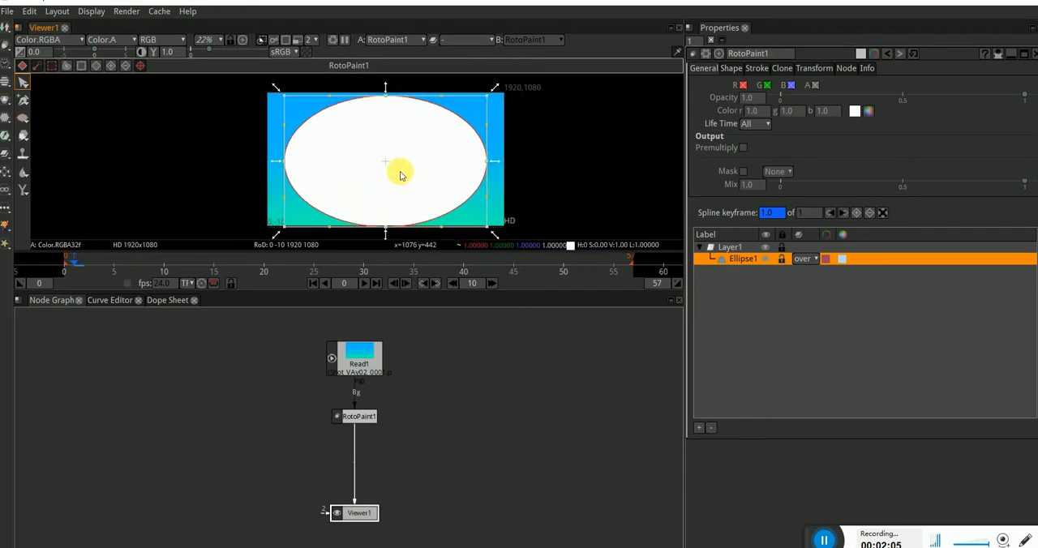
left_click(438, 161)
scroll(406, 159, "up", 2)
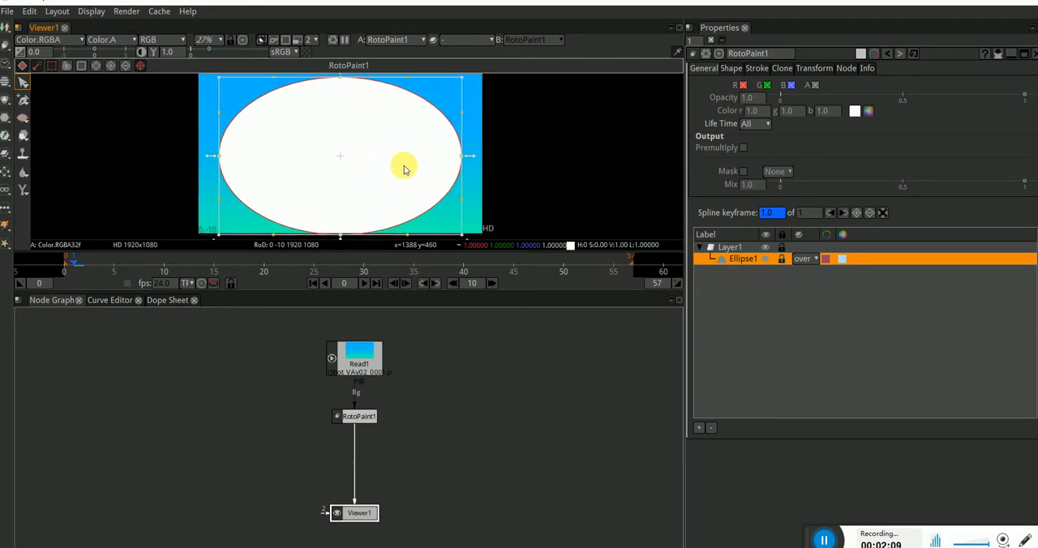
scroll(401, 167, "down", 1)
left_click(458, 156)
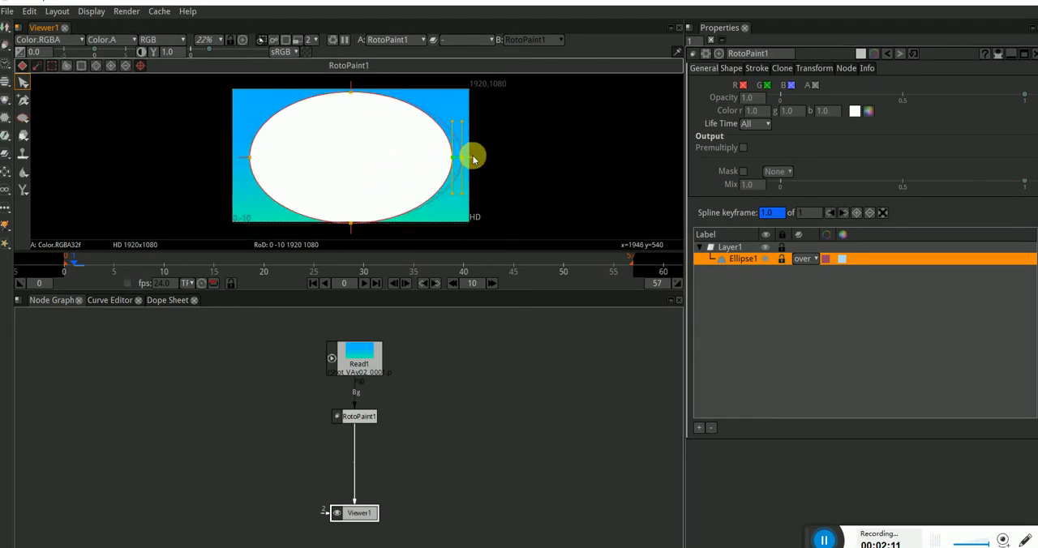
left_click_drag(472, 157, 475, 172)
key("ctrl+z")
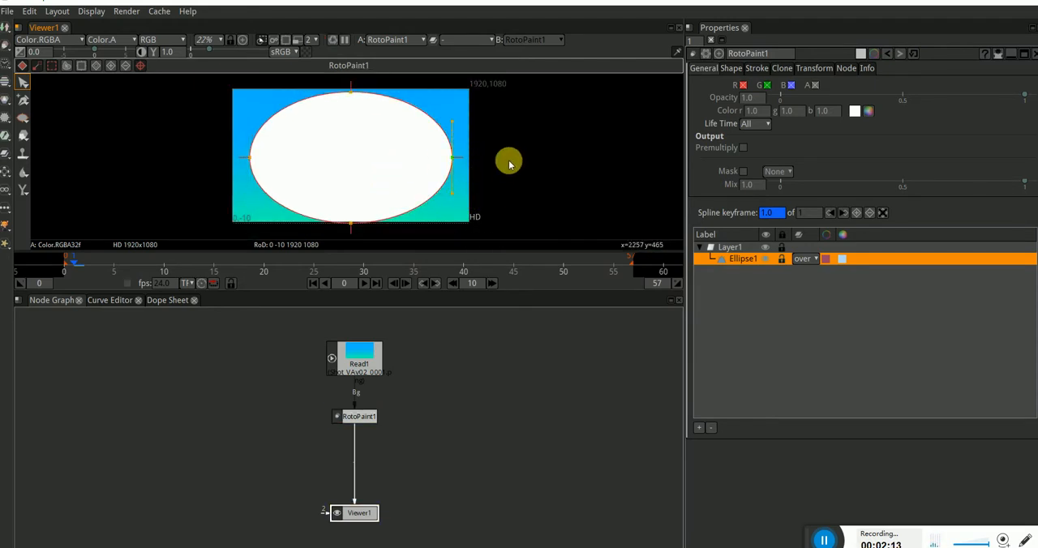
left_click_drag(497, 79, 247, 236)
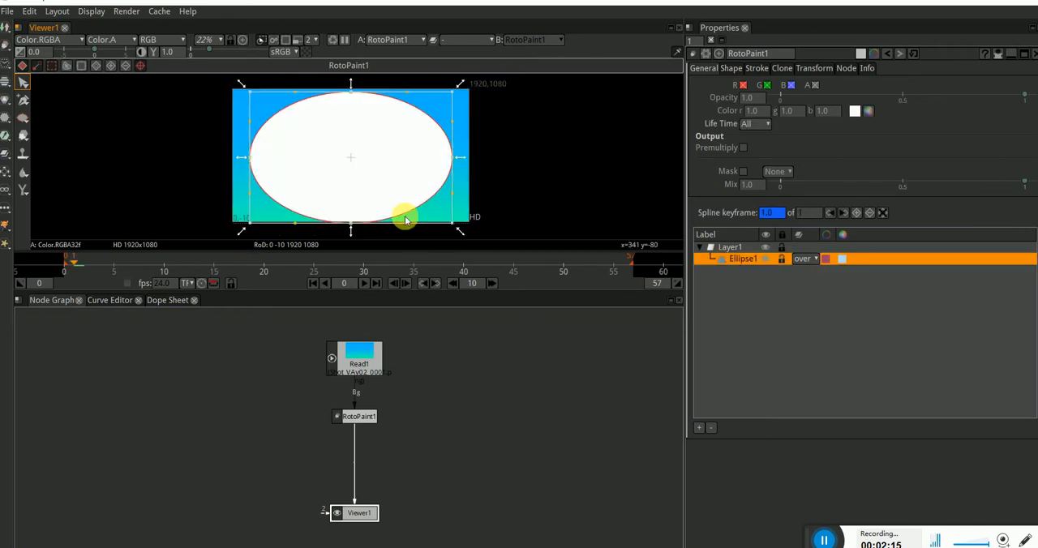
left_click(466, 162)
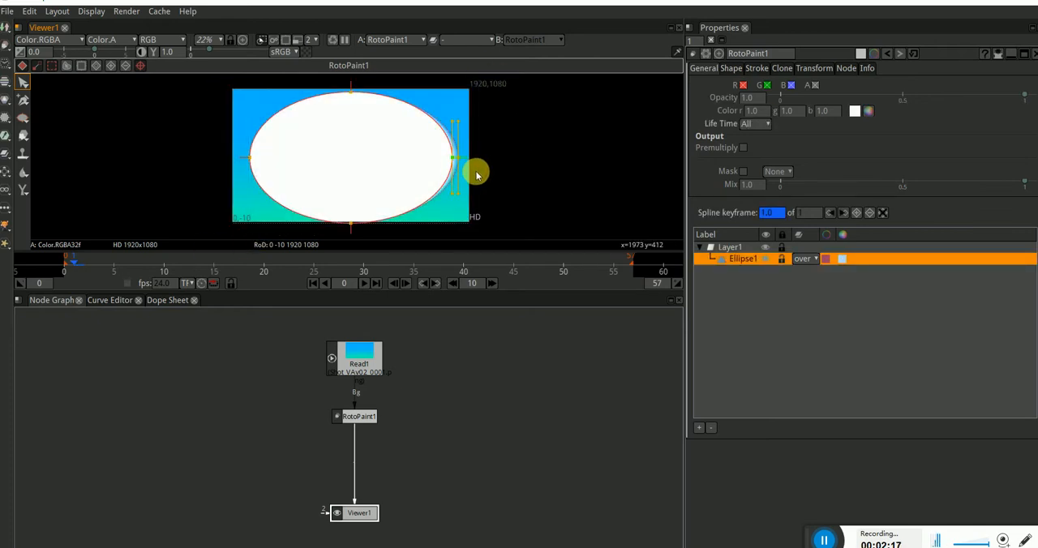
Step: Scale the whole ellipse up about its centre until it extends slightly past the frame's top and bottom edges
left_click_drag(531, 81, 248, 236)
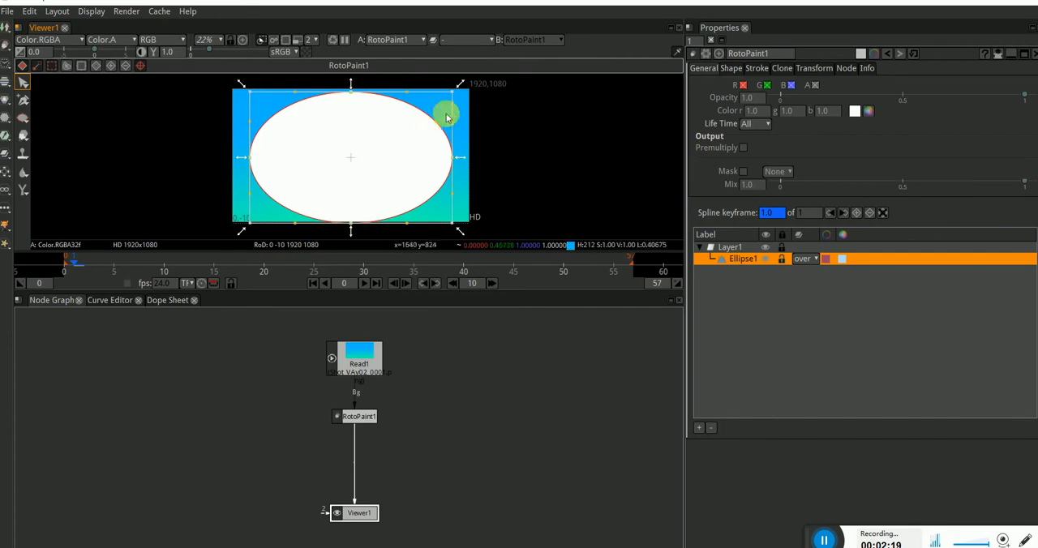
left_click_drag(453, 97, 461, 116)
left_click(474, 158)
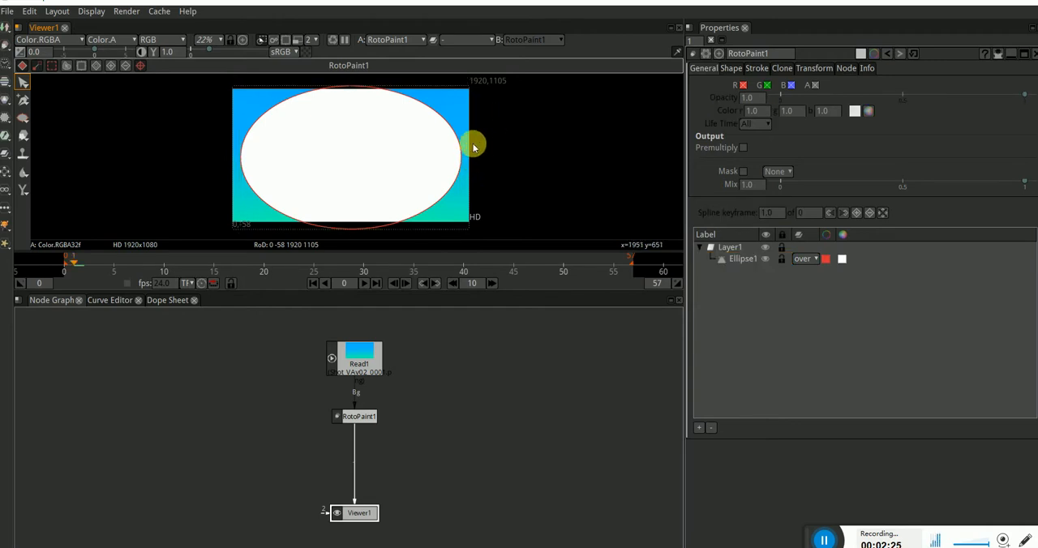
Step: Feather all four sides of the ellipse, moving its points toward the centre and keeping the feather points near the frame edges
left_click(462, 189)
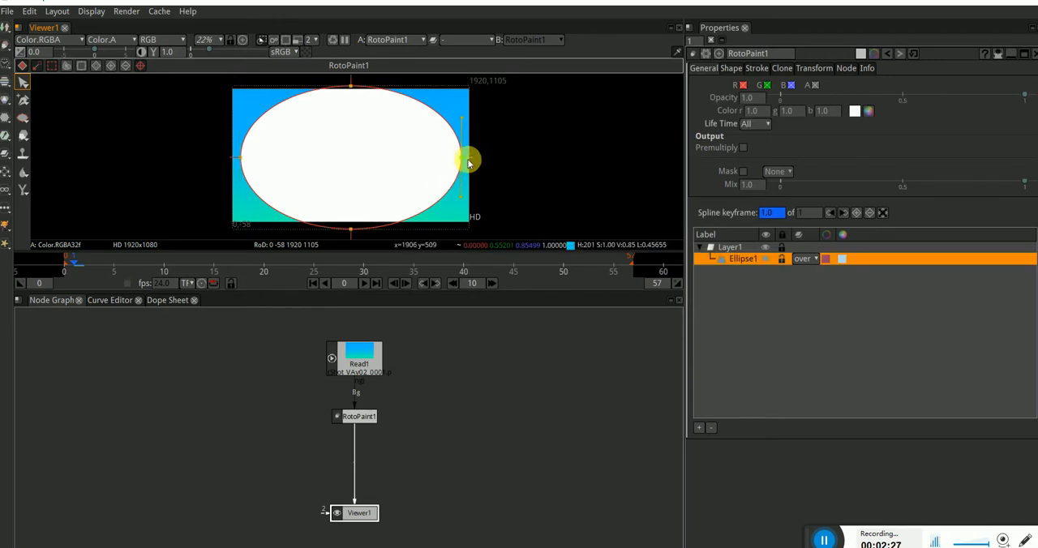
left_click_drag(470, 164, 430, 157)
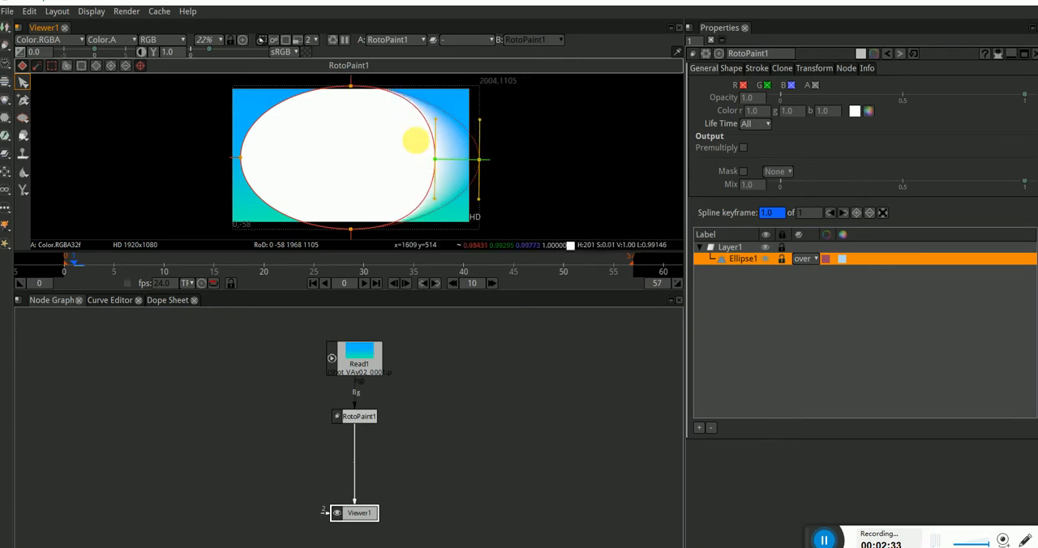
mouse_move(351, 86)
left_mouse_down()
mouse_move(354, 121)
mouse_move(350, 89)
left_mouse_up()
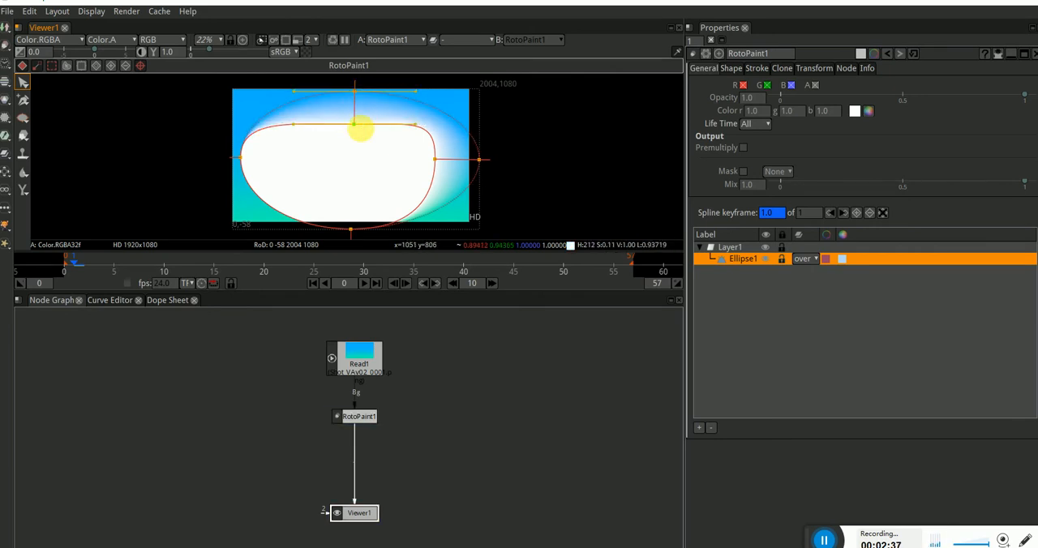
left_click_drag(240, 160, 219, 160)
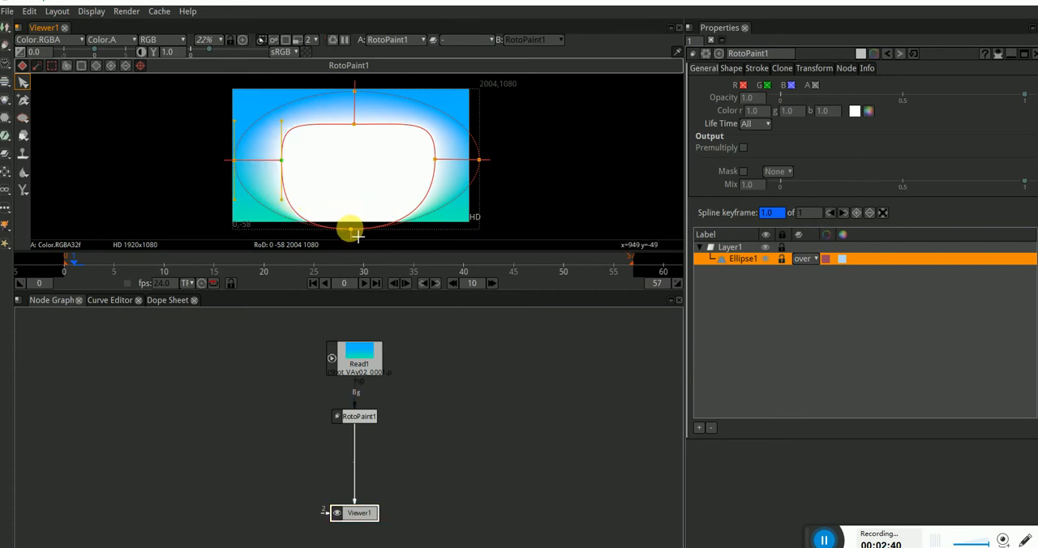
left_click_drag(358, 234, 349, 194)
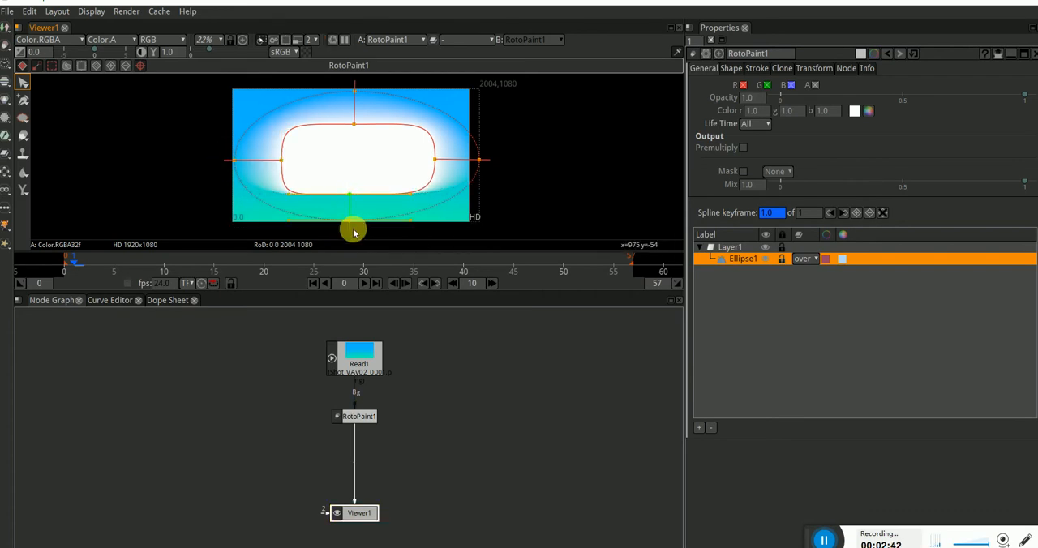
Step: Select all the ellipse's points and feather points, and look at the blending modes available for Ellipse1
left_click_drag(521, 235, 119, 73)
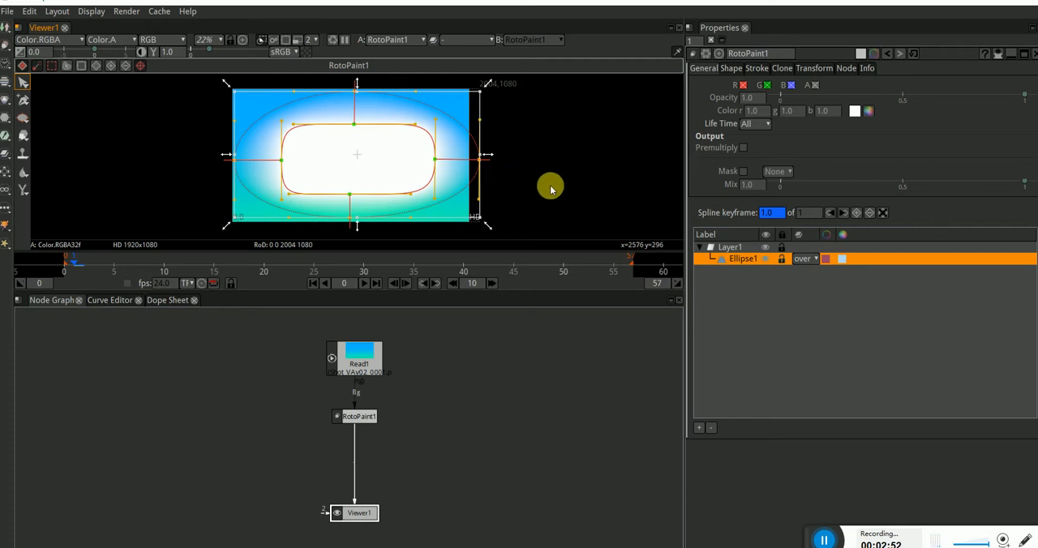
left_click(817, 260)
left_click(753, 287)
left_click(739, 266)
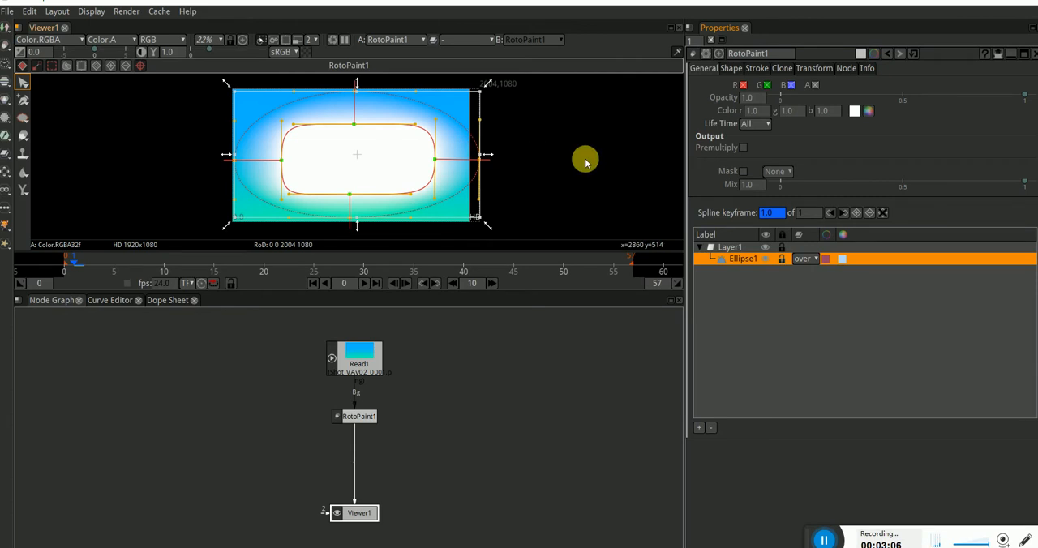
Step: Look through the RotoPaint1 node's shape, stroke, clone, transform, node and info settings, then return to its general settings
left_click(740, 70)
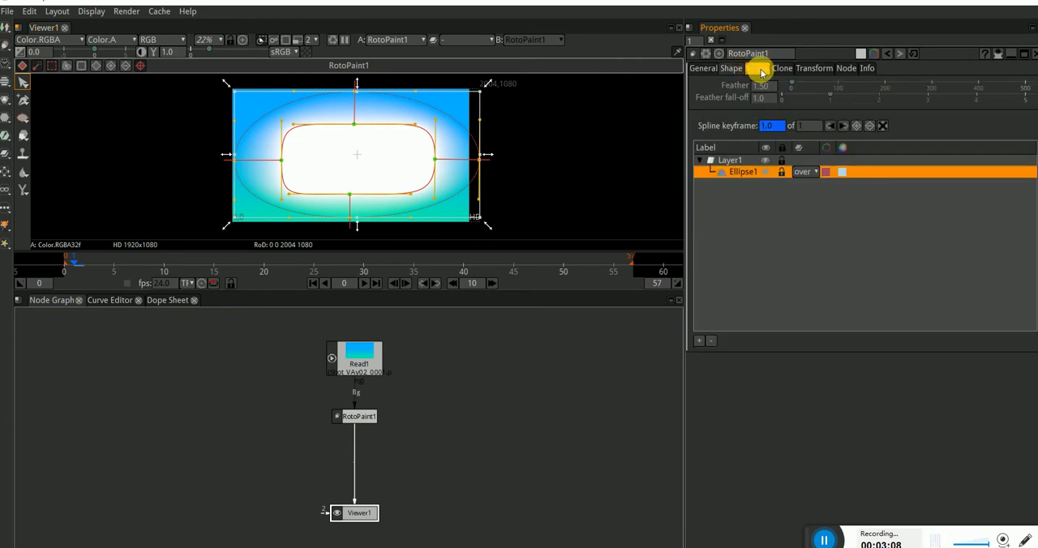
left_click(758, 70)
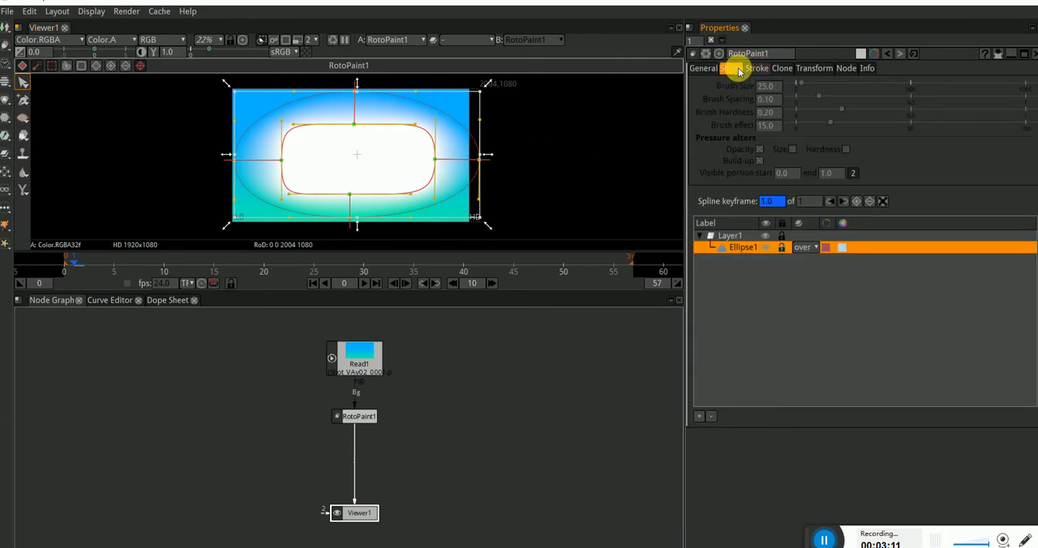
left_click(780, 70)
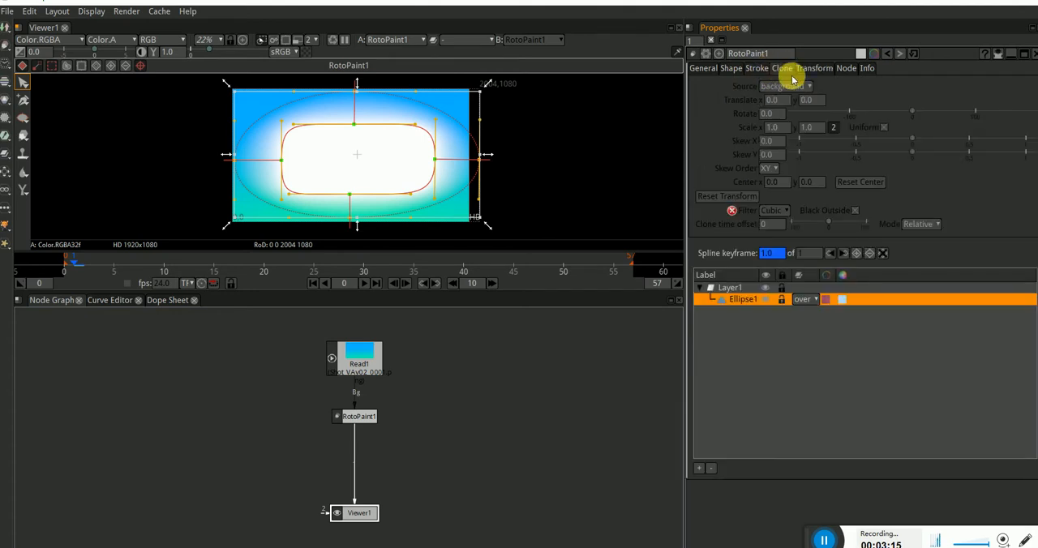
left_click(805, 69)
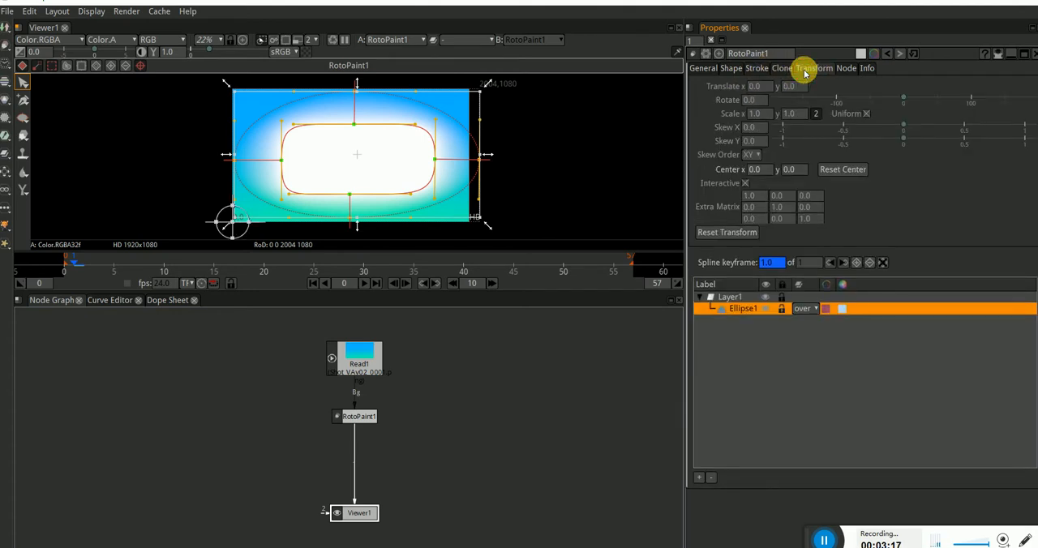
left_click(844, 69)
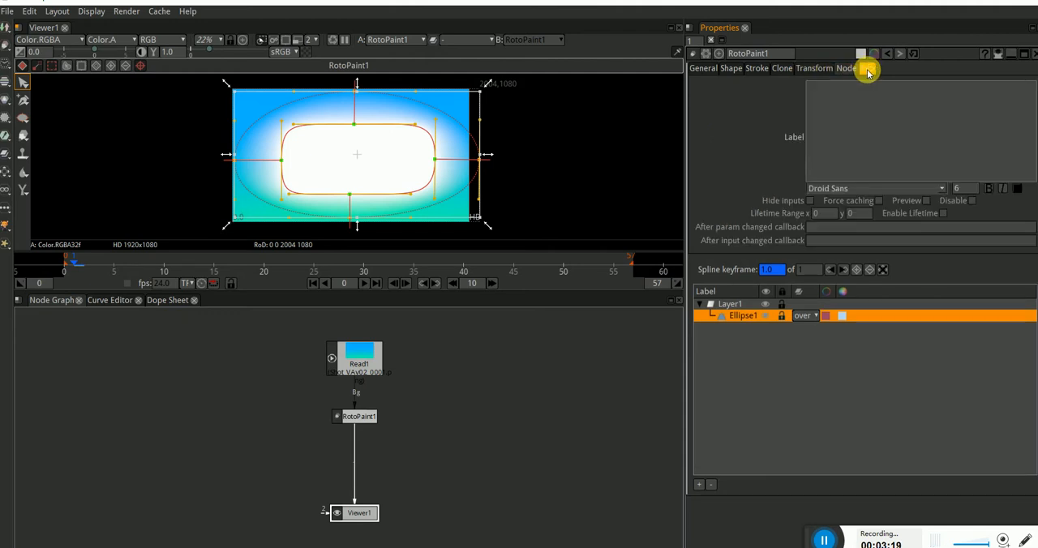
left_click(867, 70)
left_click(705, 69)
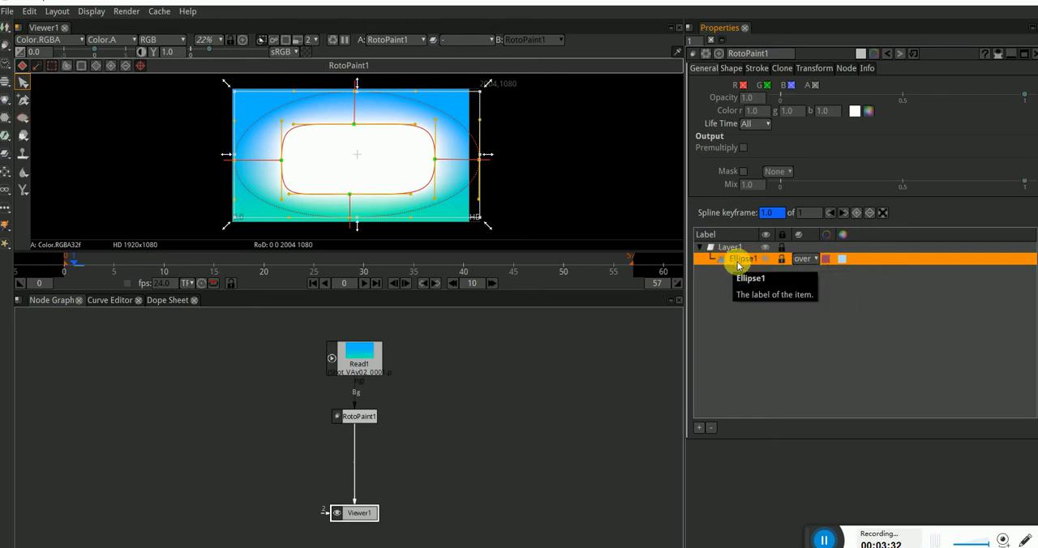
Step: Set the blending mode of Ellipse1 to multiply
left_click(807, 258)
left_click(746, 283)
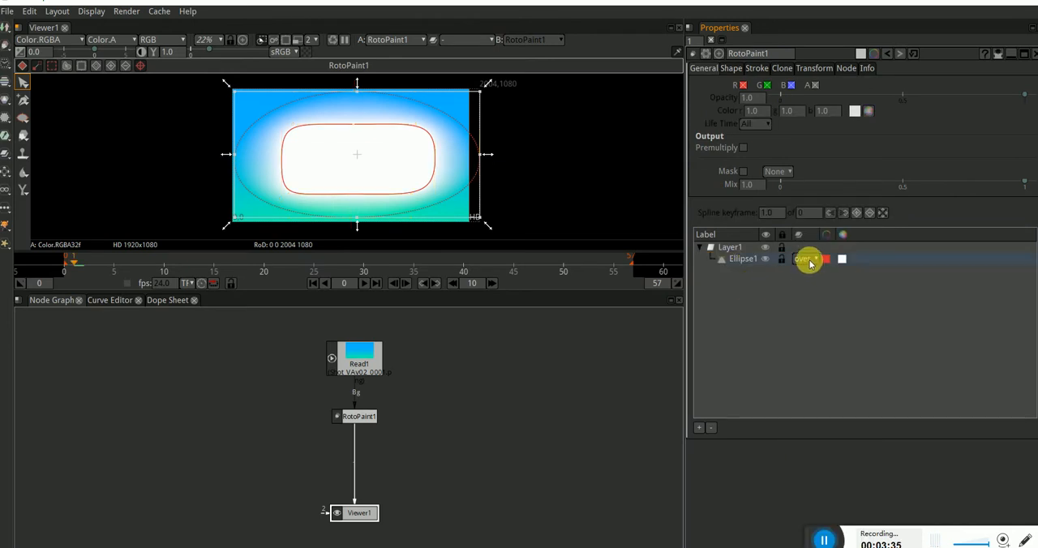
left_click(810, 260)
left_click(752, 308)
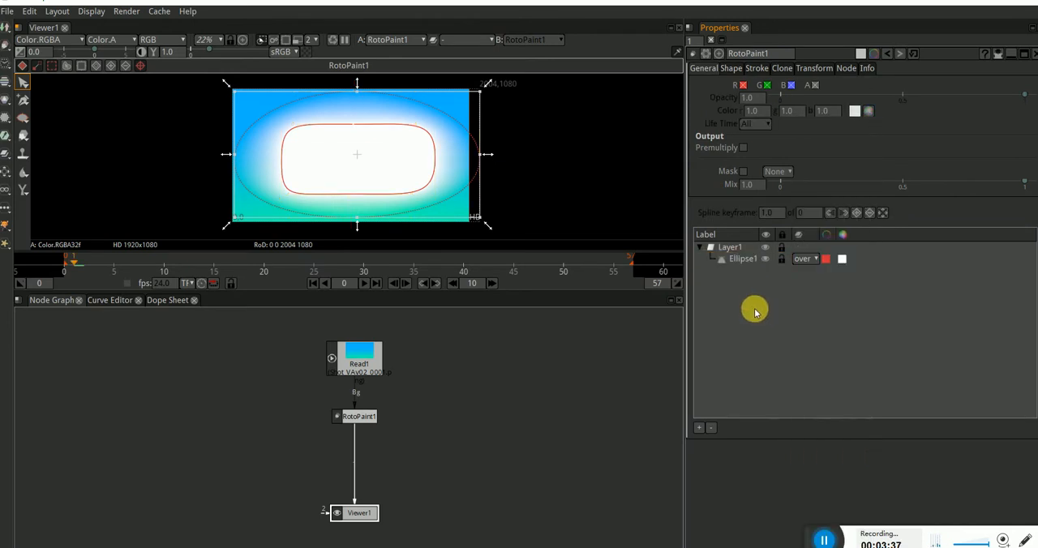
left_click(811, 259)
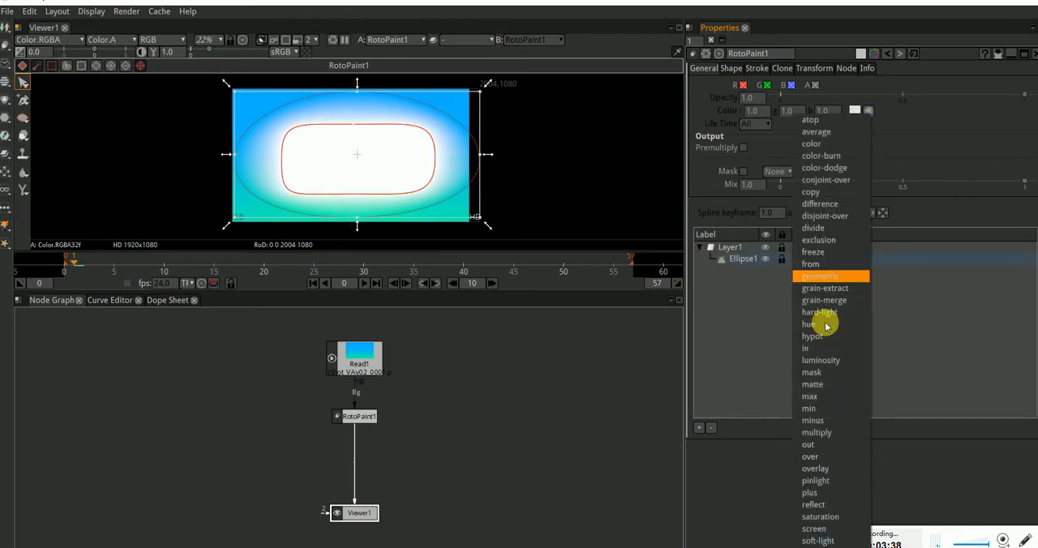
left_click(825, 432)
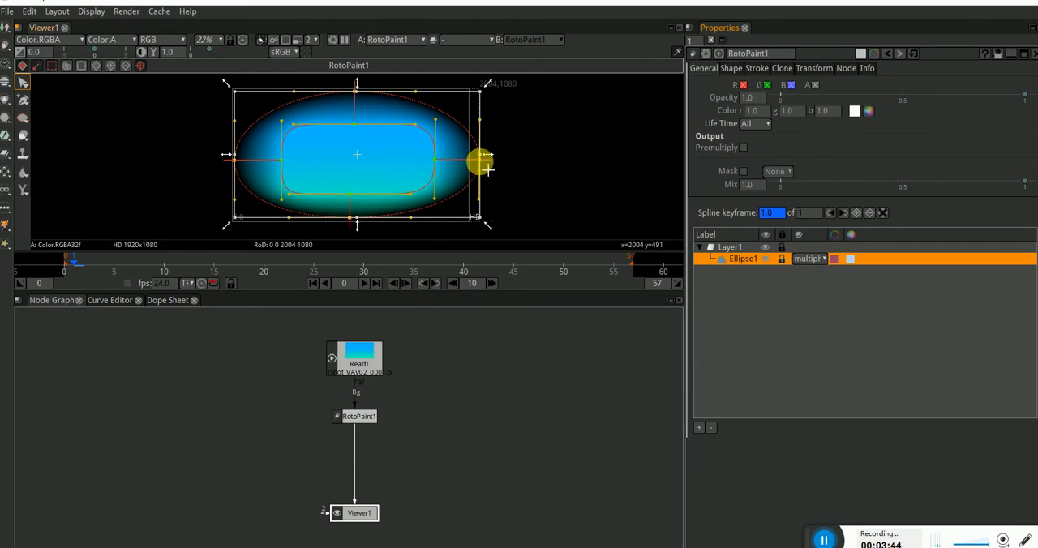
Step: Pull the ellipse's right feather point just inside the frame edge and align its bottom feather point with the frame's lower edge
left_click_drag(487, 169, 466, 164)
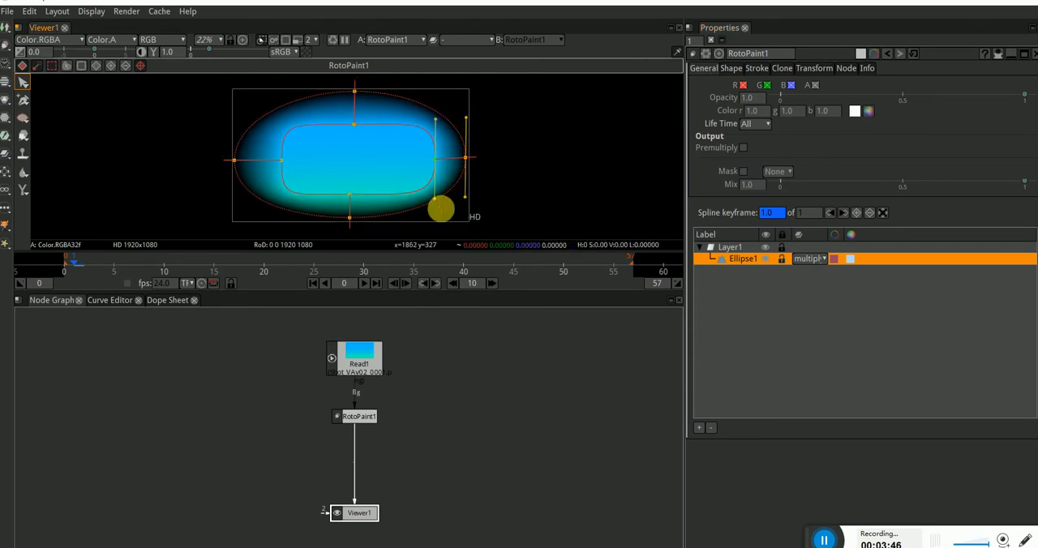
left_click(353, 221)
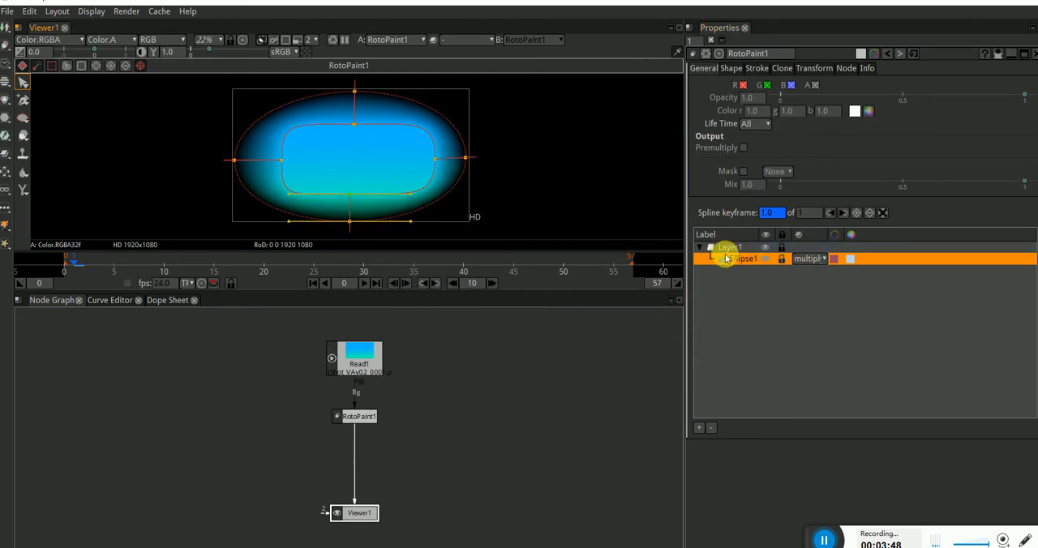
left_click(819, 261)
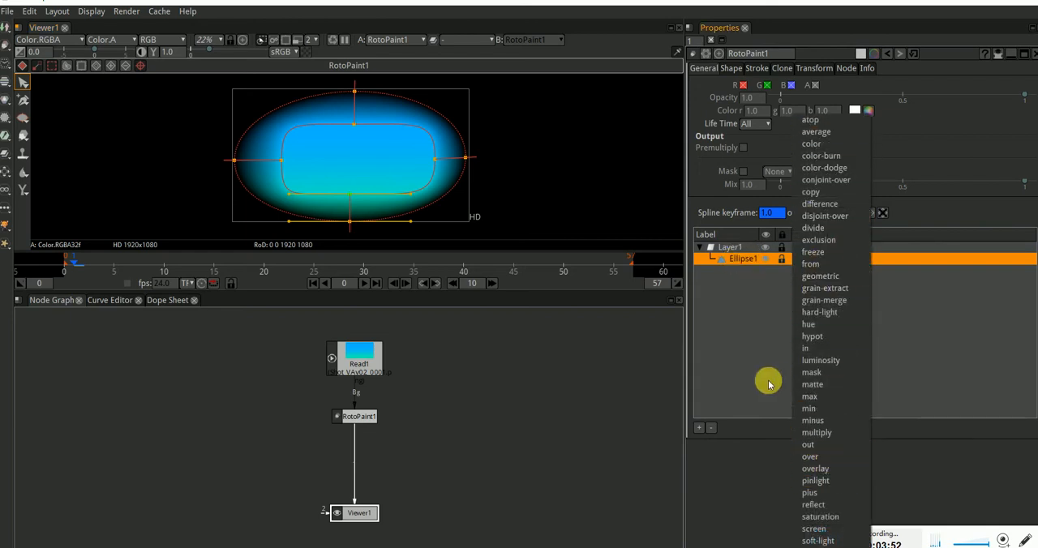
left_click(711, 326)
Step: Reshape the top of the ellipse by shortening the top point's tangent handles and lengthening the left handle of its feather point
left_click(339, 122)
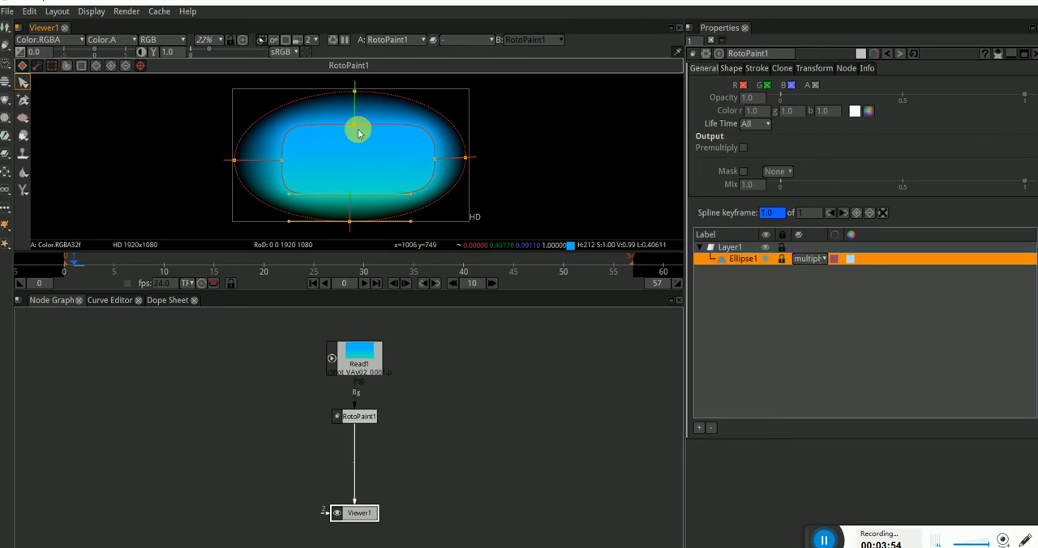
left_click_drag(359, 132, 378, 123)
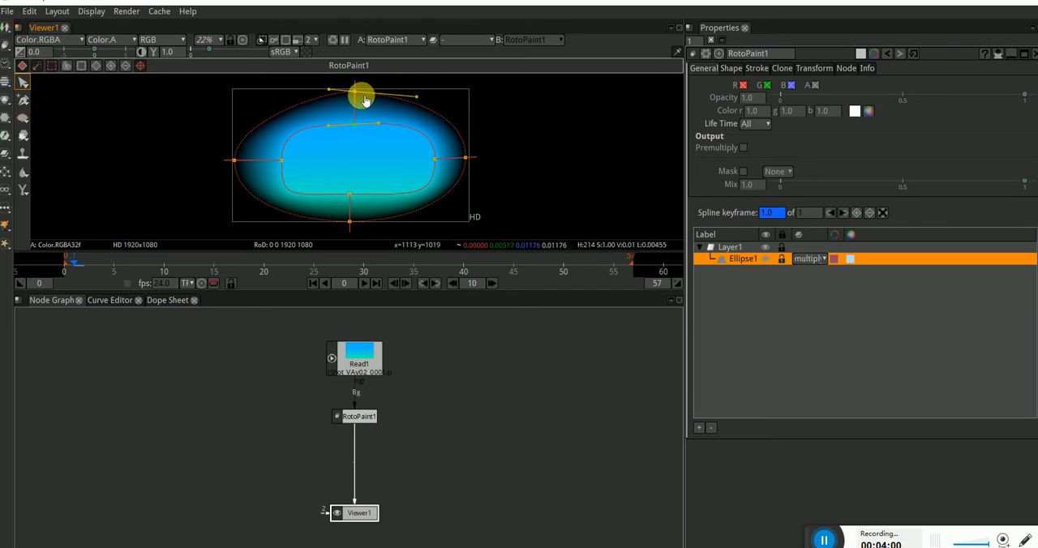
left_click_drag(329, 90, 283, 88)
left_click(355, 91)
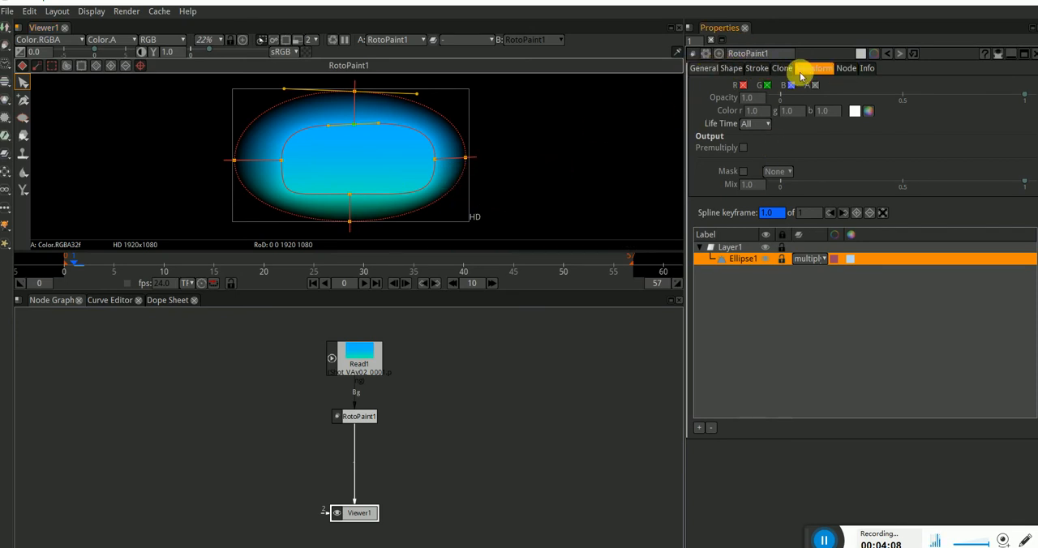
Step: Set Ellipse1's feather to 109 and feather fall-off to 1.37, and reduce the RotoPaint1 mix to 0.6879
left_click(732, 68)
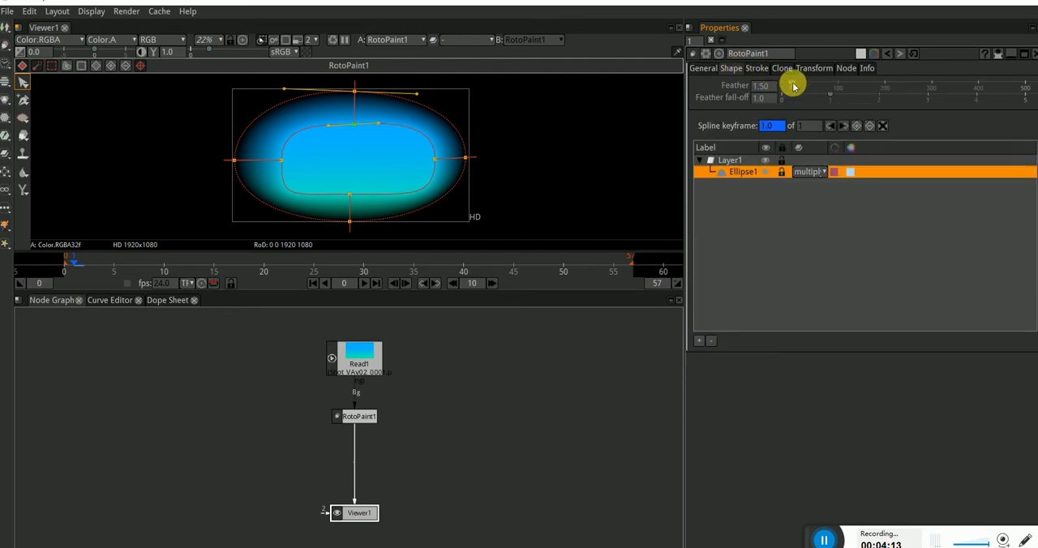
left_click_drag(793, 87, 846, 98)
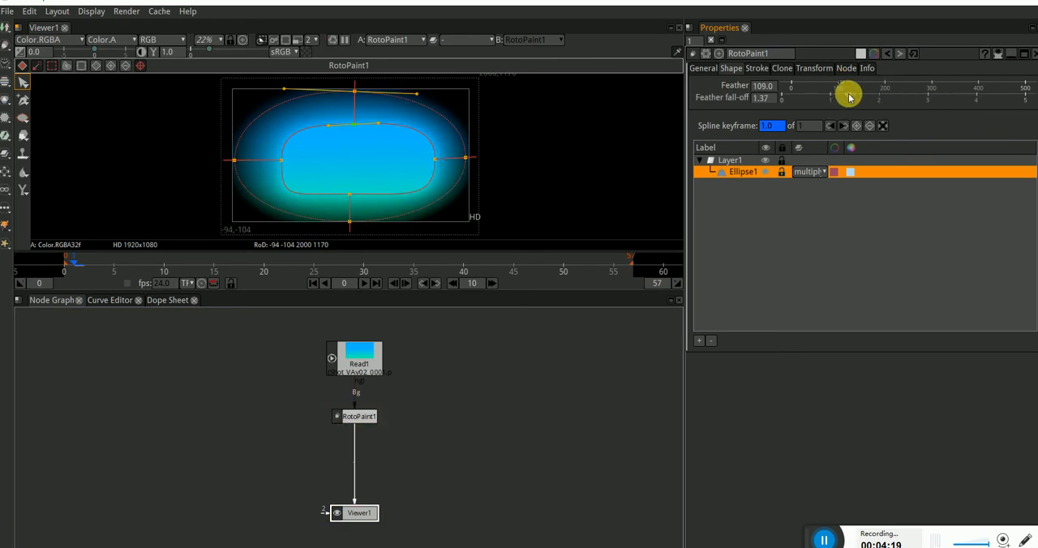
left_click(703, 68)
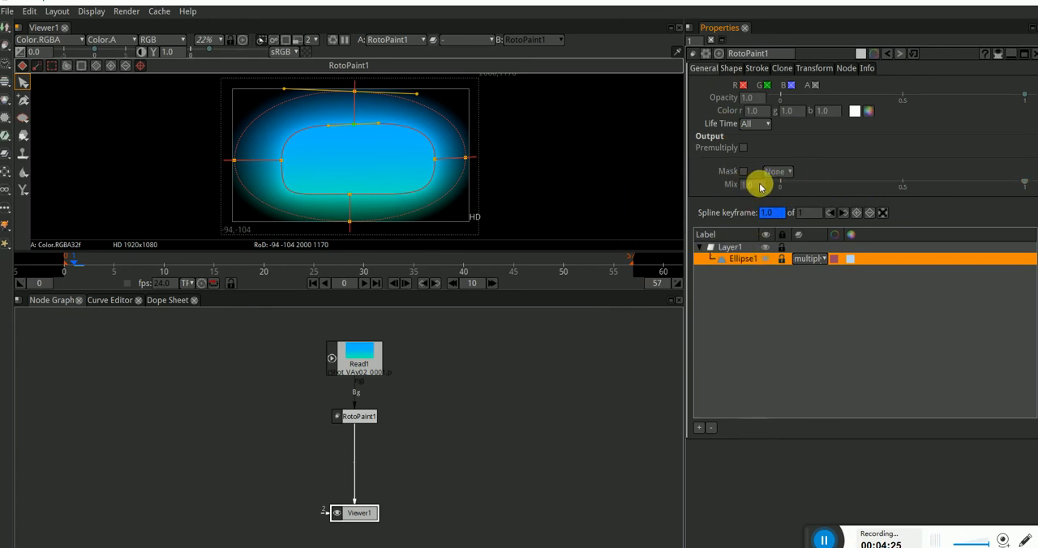
left_click_drag(1023, 186, 948, 182)
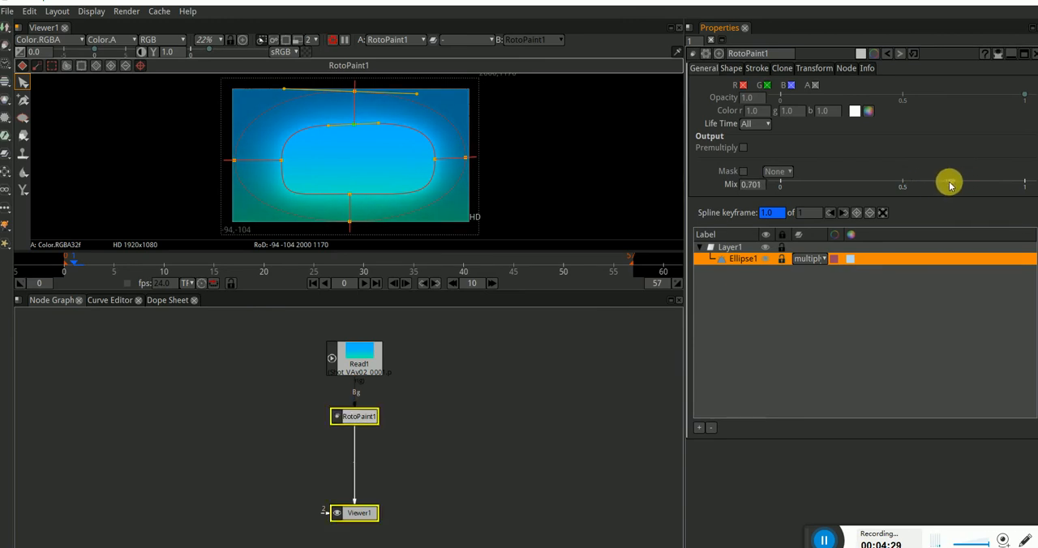
left_click(537, 193)
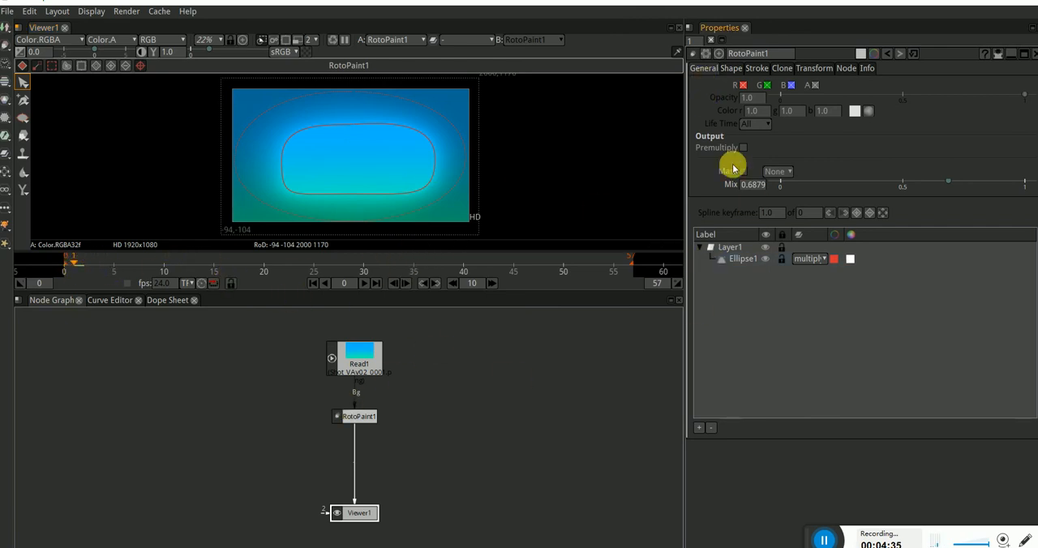
Step: At frame 55, enlarge Ellipse1 by moving its right, left, top and bottom points outward, and close the RotoPaint1 properties
left_click(747, 258)
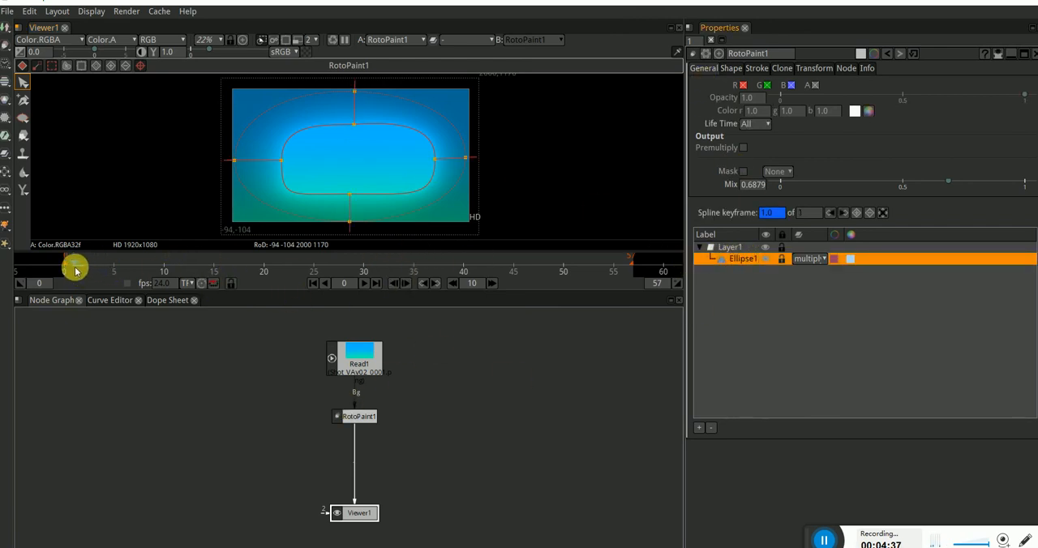
left_click(614, 272)
left_click_drag(433, 160, 459, 155)
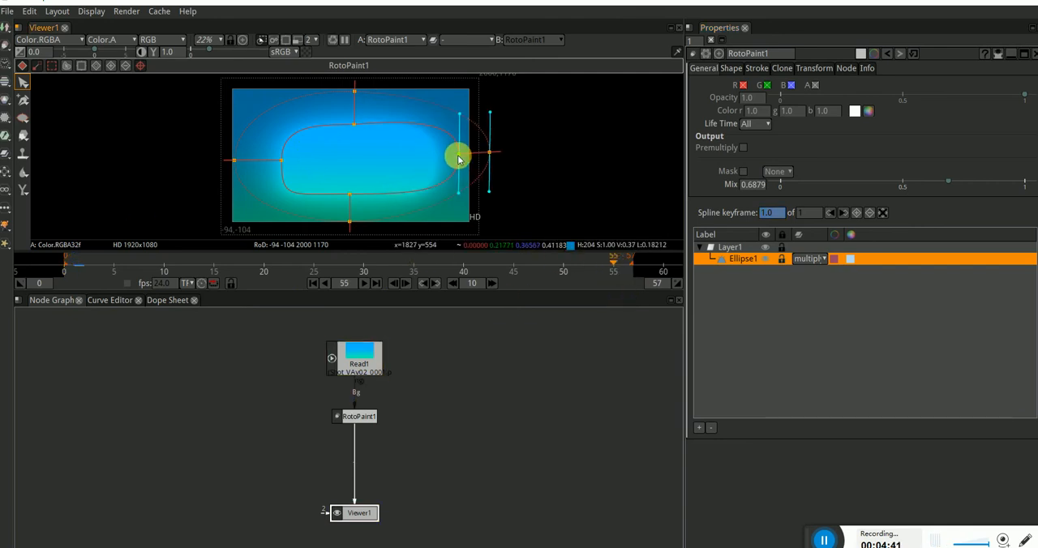
left_click_drag(279, 160, 256, 160)
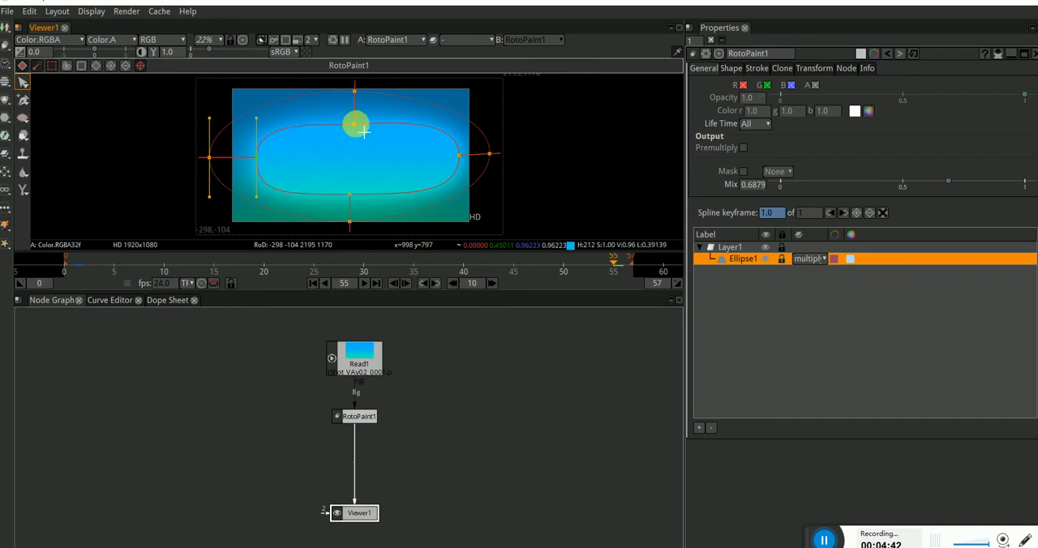
left_click_drag(354, 124, 355, 104)
left_click_drag(354, 197, 353, 213)
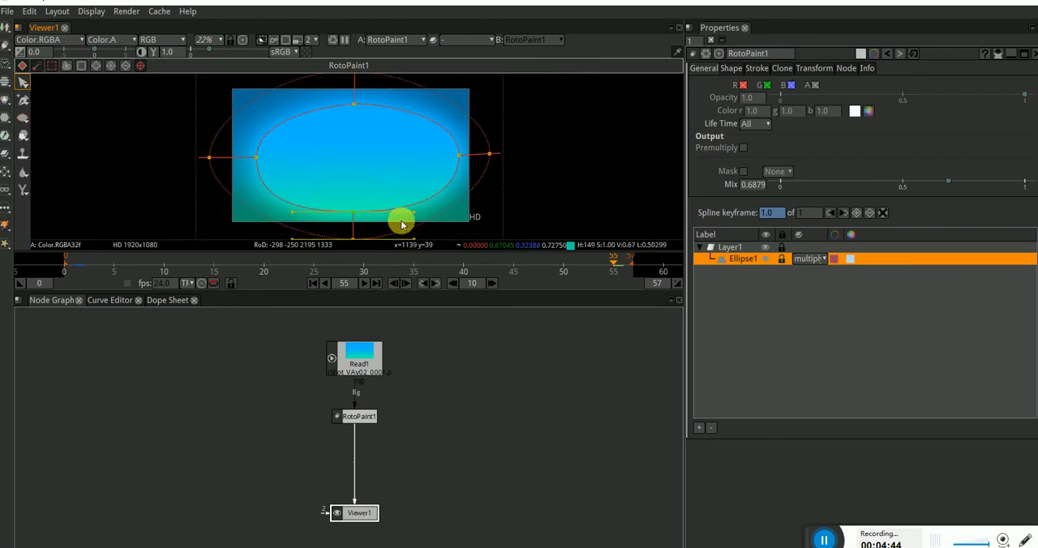
left_click(535, 177)
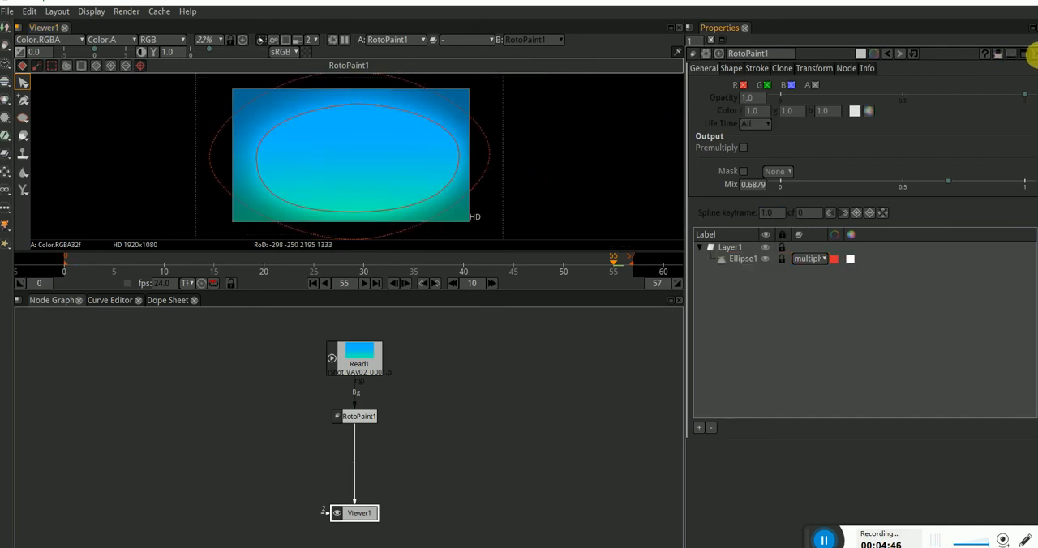
left_click(1030, 53)
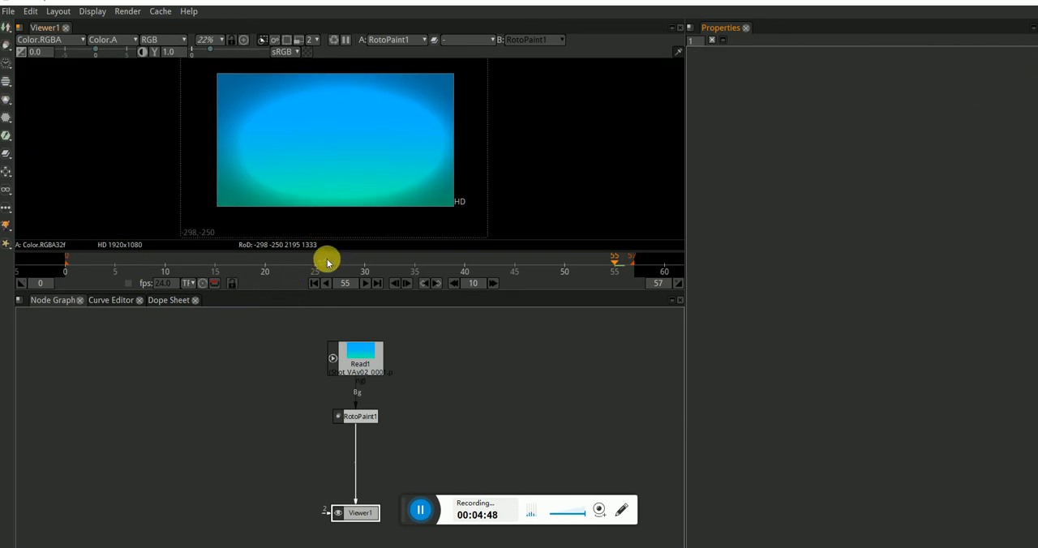
Step: Scrub to frame 37 to preview the animated vignette, and move the RotoPaint1 node lower between Read1 and Viewer1
left_click_drag(329, 261, 427, 269)
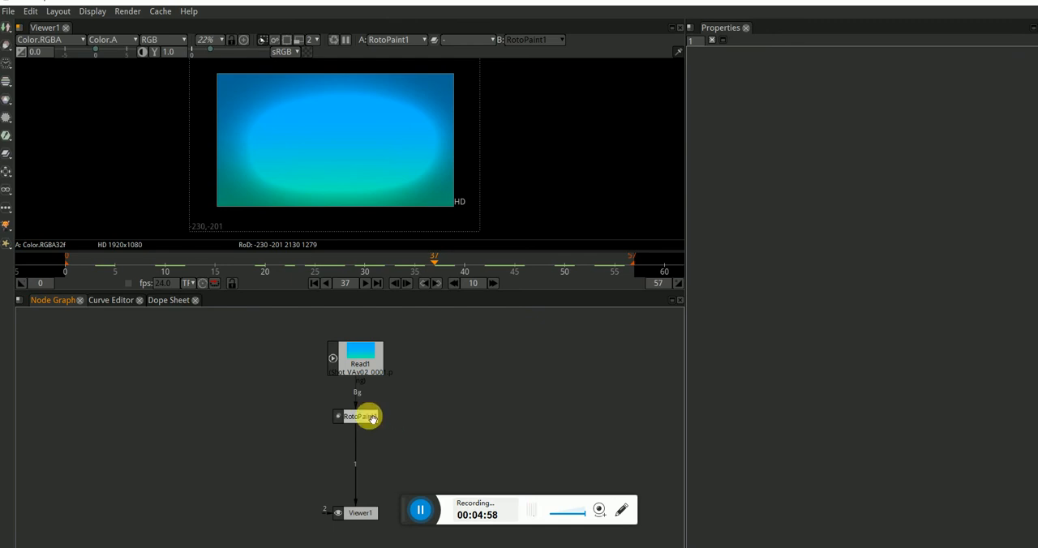
left_click_drag(370, 417, 362, 412)
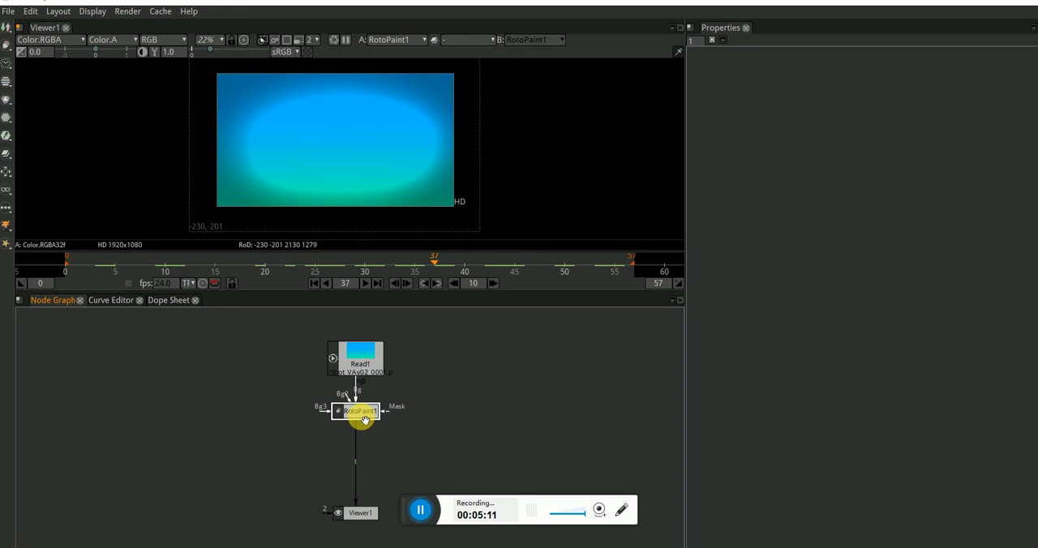
left_click_drag(376, 421, 376, 450)
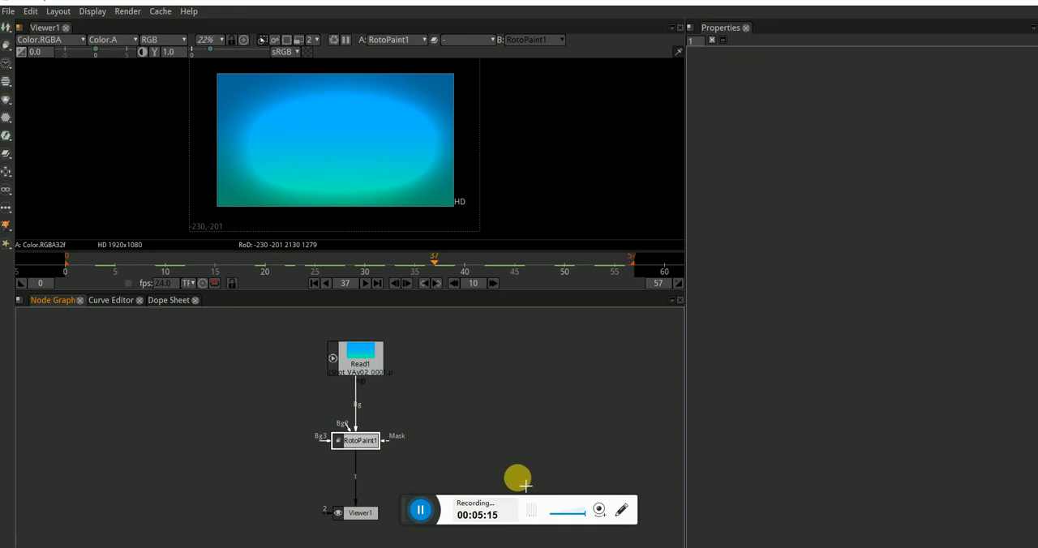